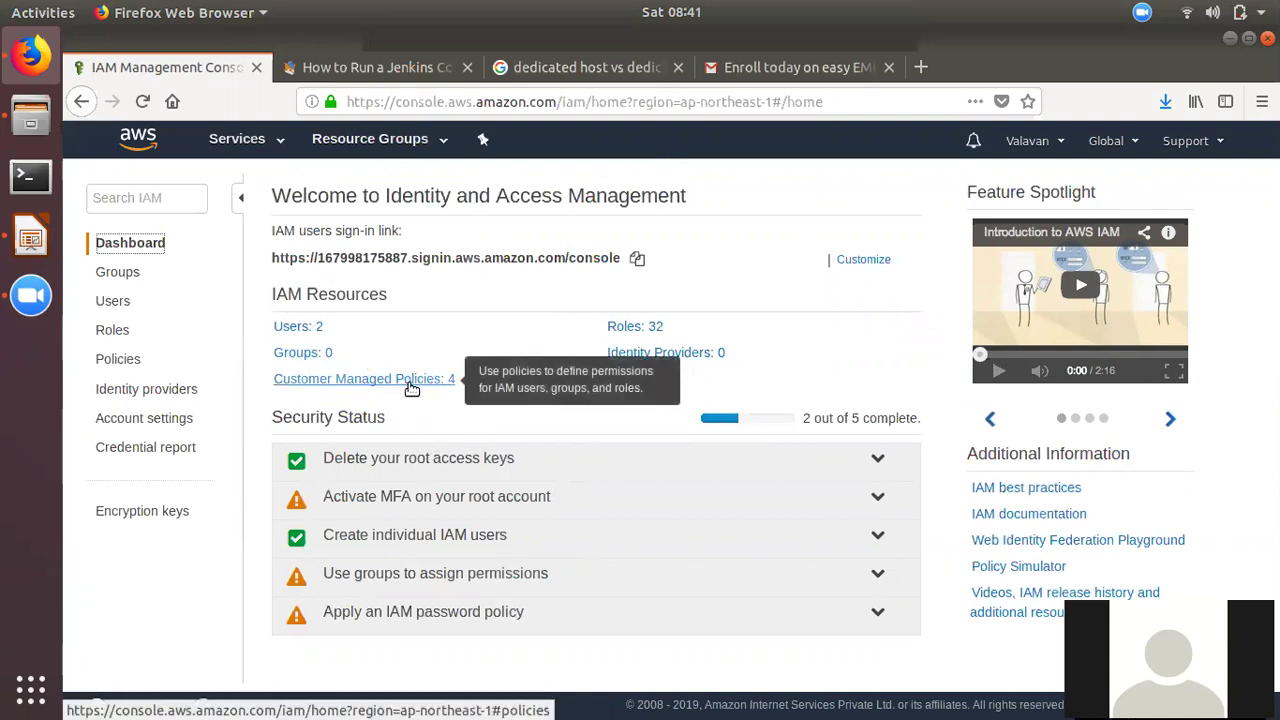
- Start a new IAM policy in the visual editor and choose EC2 as its service
{"action": "left_click", "coordinate": [120, 360]}
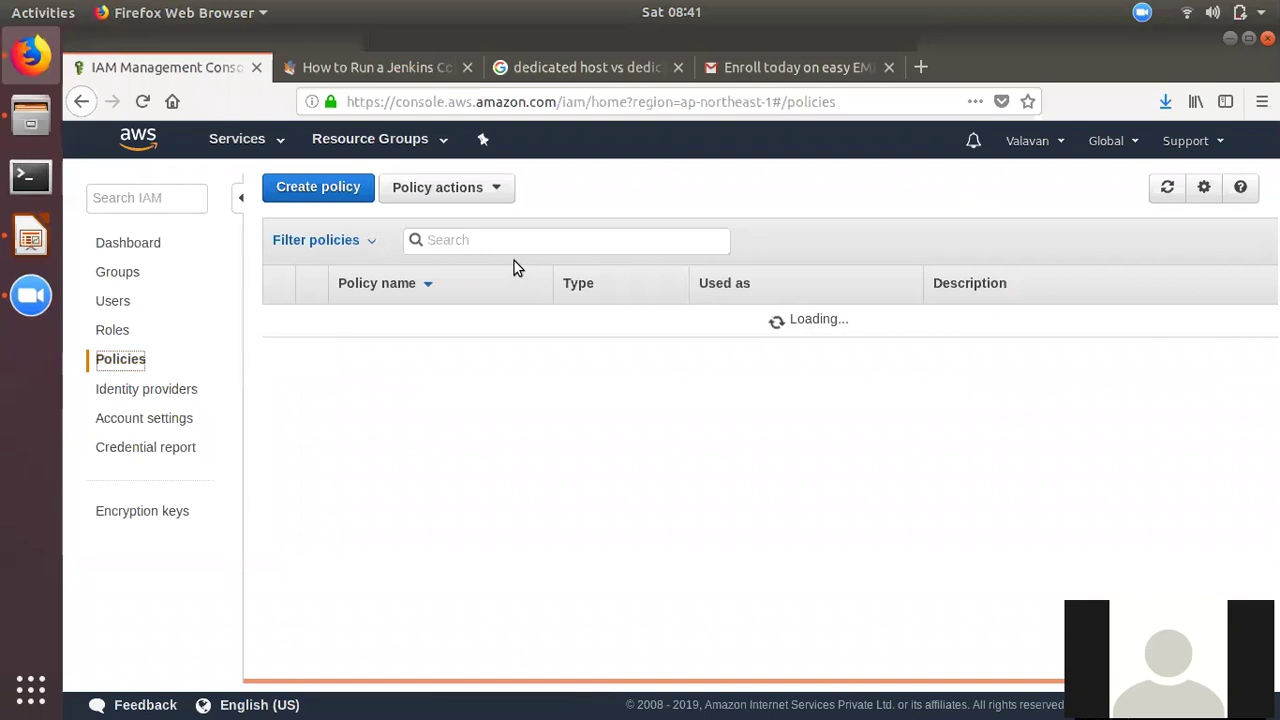
{"action": "left_click", "coordinate": [338, 190]}
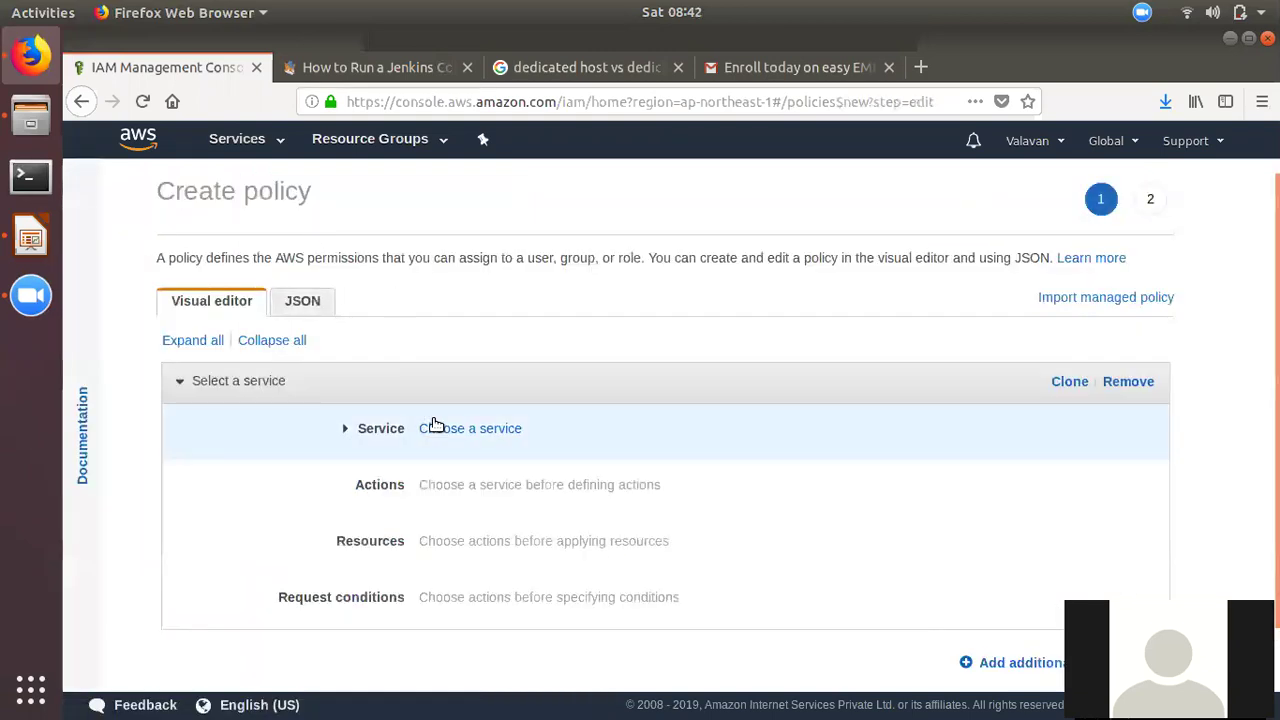
{"action": "left_click", "coordinate": [484, 424]}
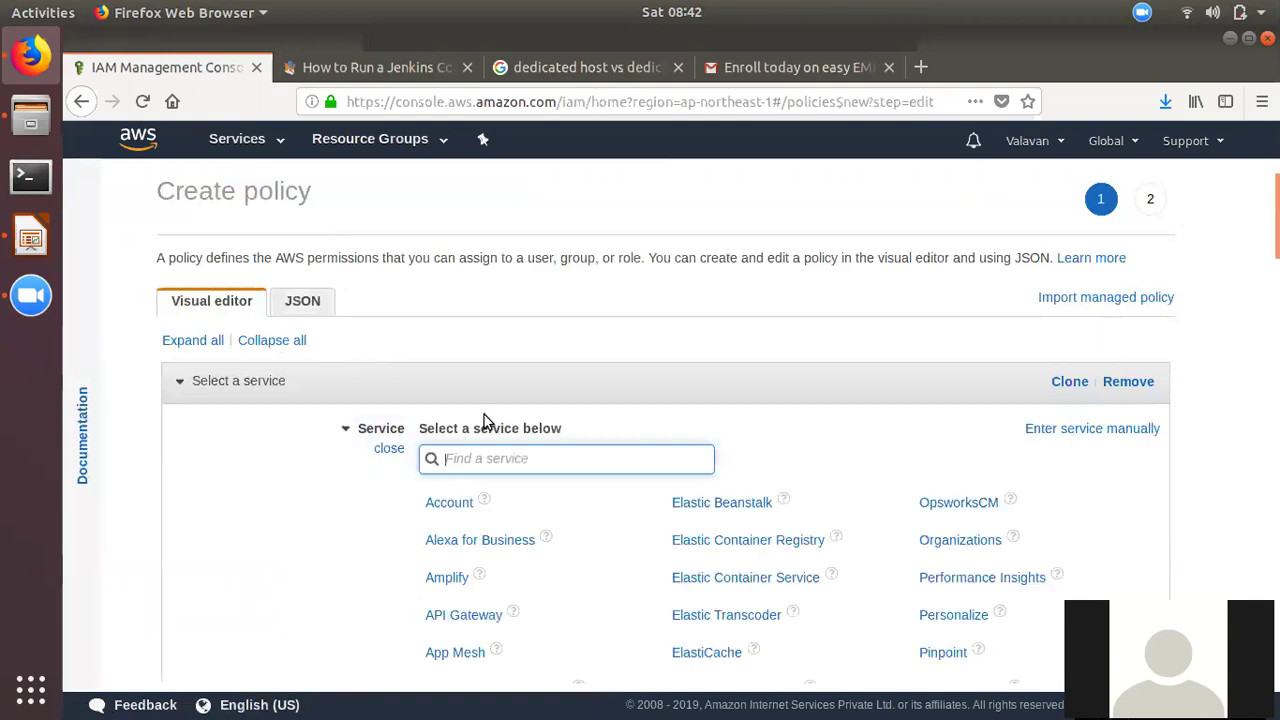
{"action": "left_click", "coordinate": [303, 300]}
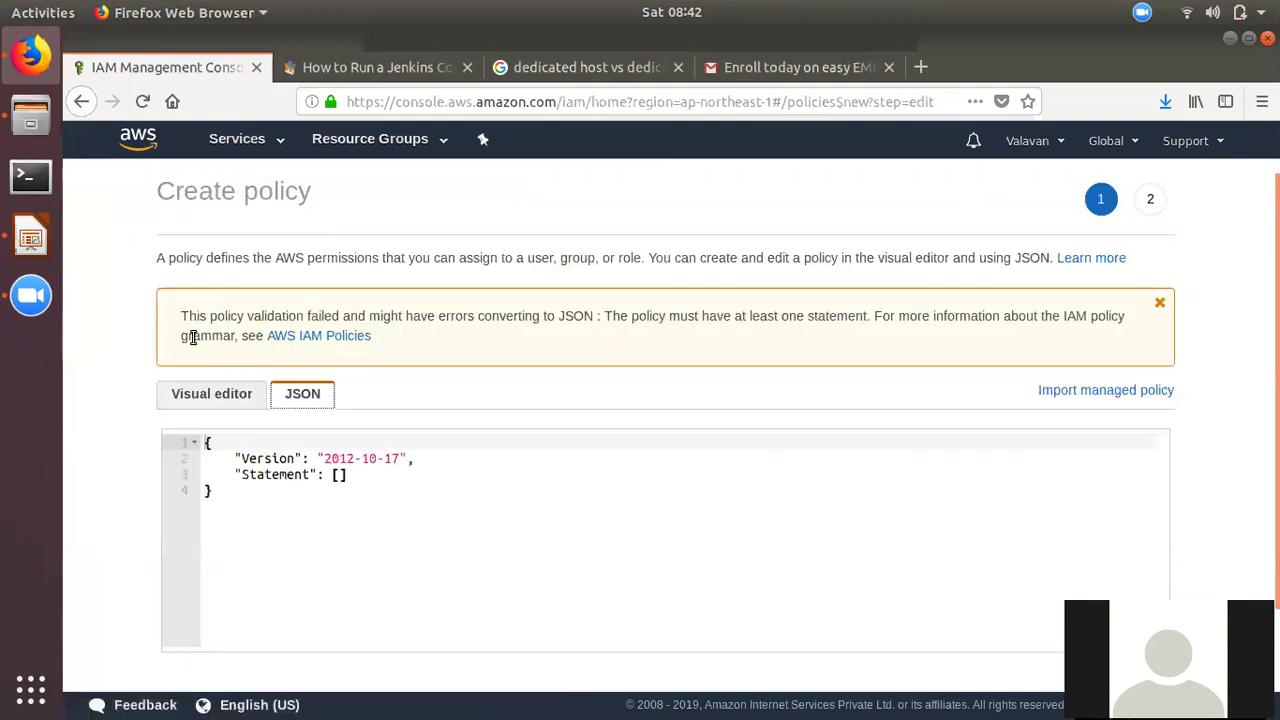
{"action": "left_click", "coordinate": [218, 391]}
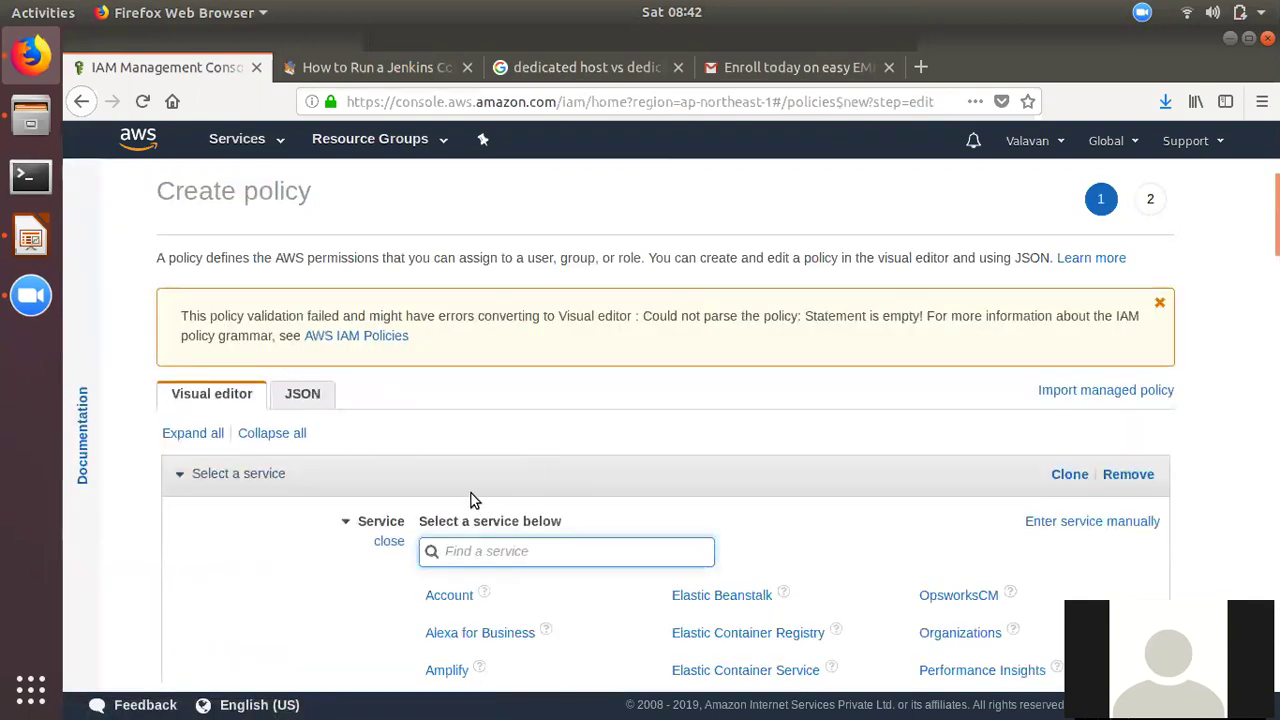
{"action": "scroll", "coordinate": [471, 493], "scroll_direction": "down", "scroll_amount": 3}
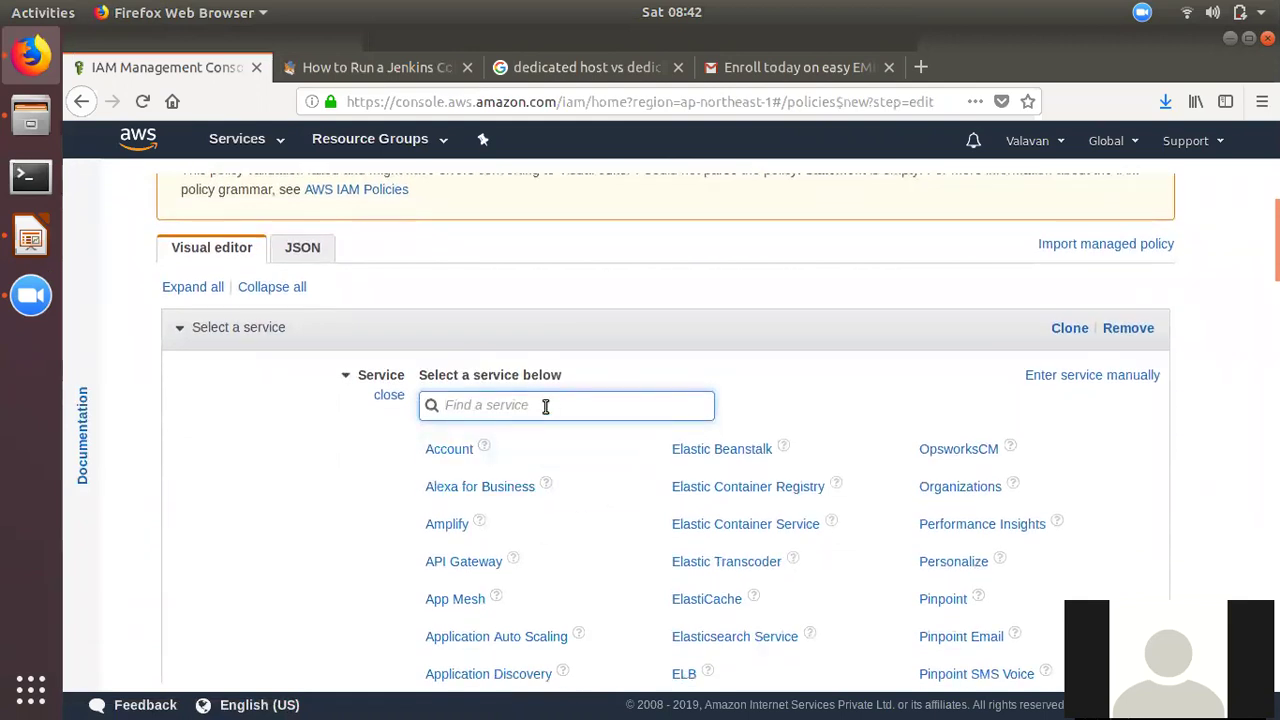
{"action": "type", "text": "ec2"}
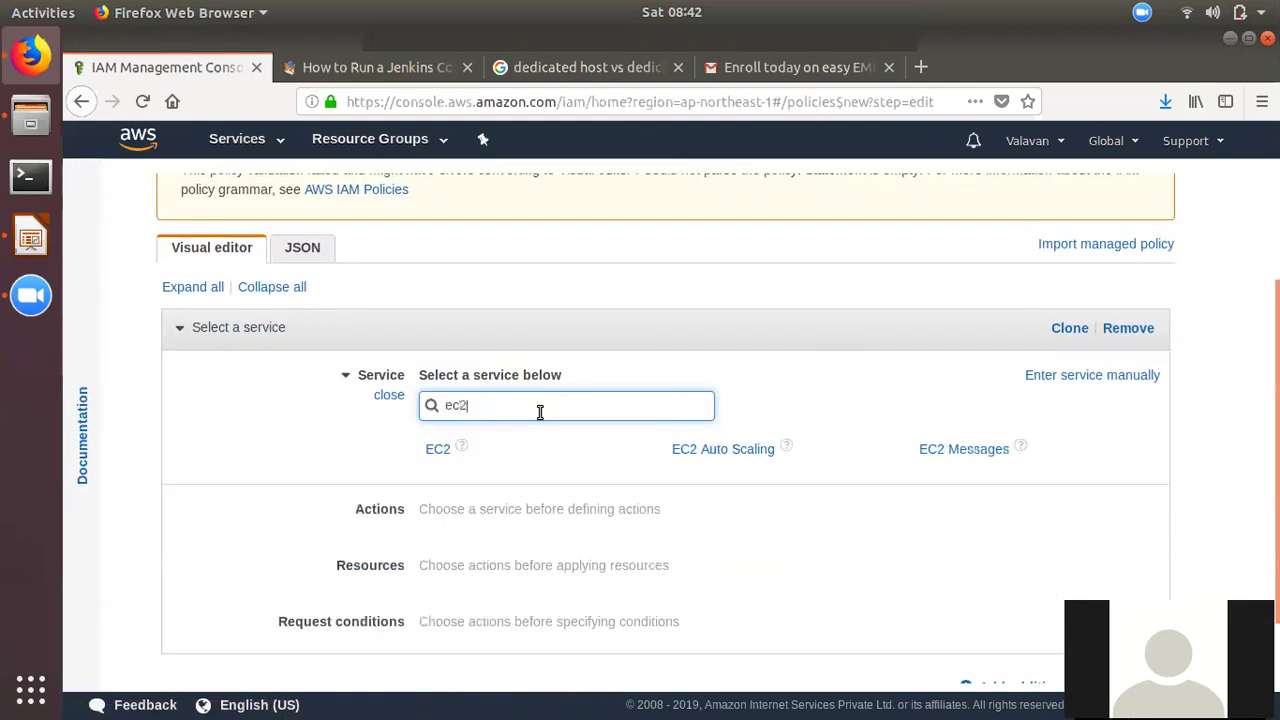
{"action": "left_click", "coordinate": [437, 450]}
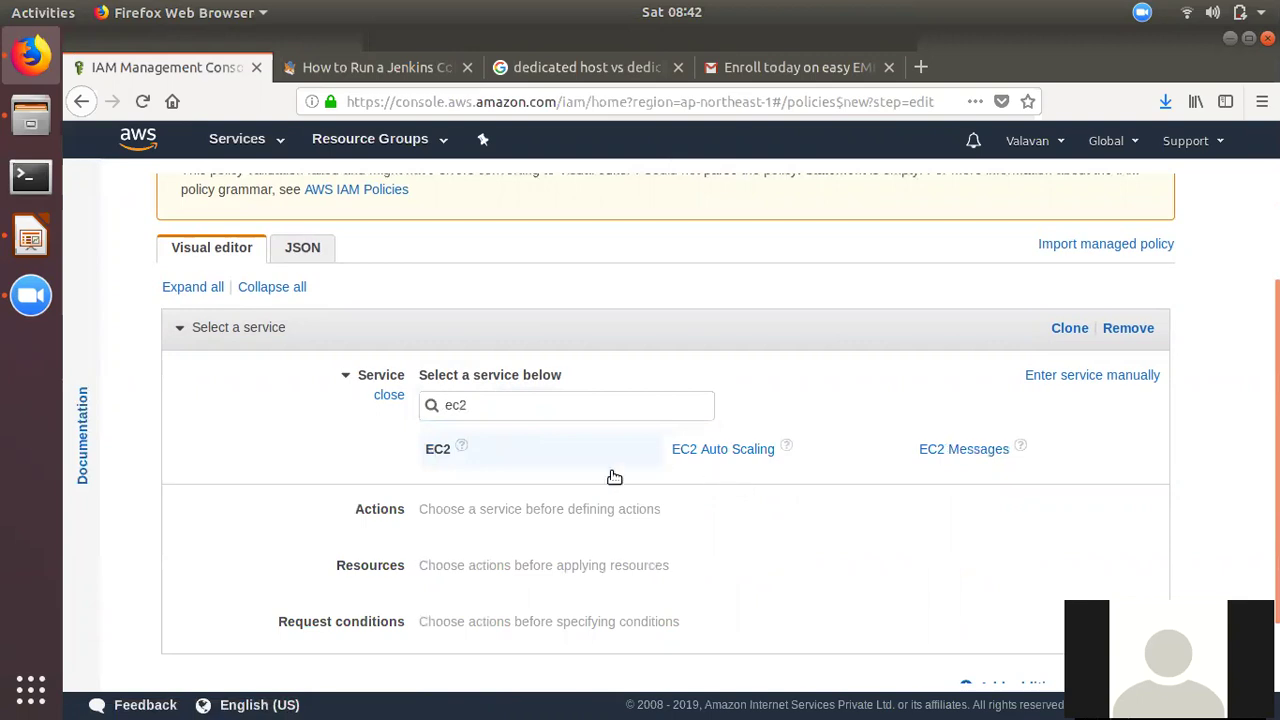
{"action": "left_click", "coordinate": [524, 480]}
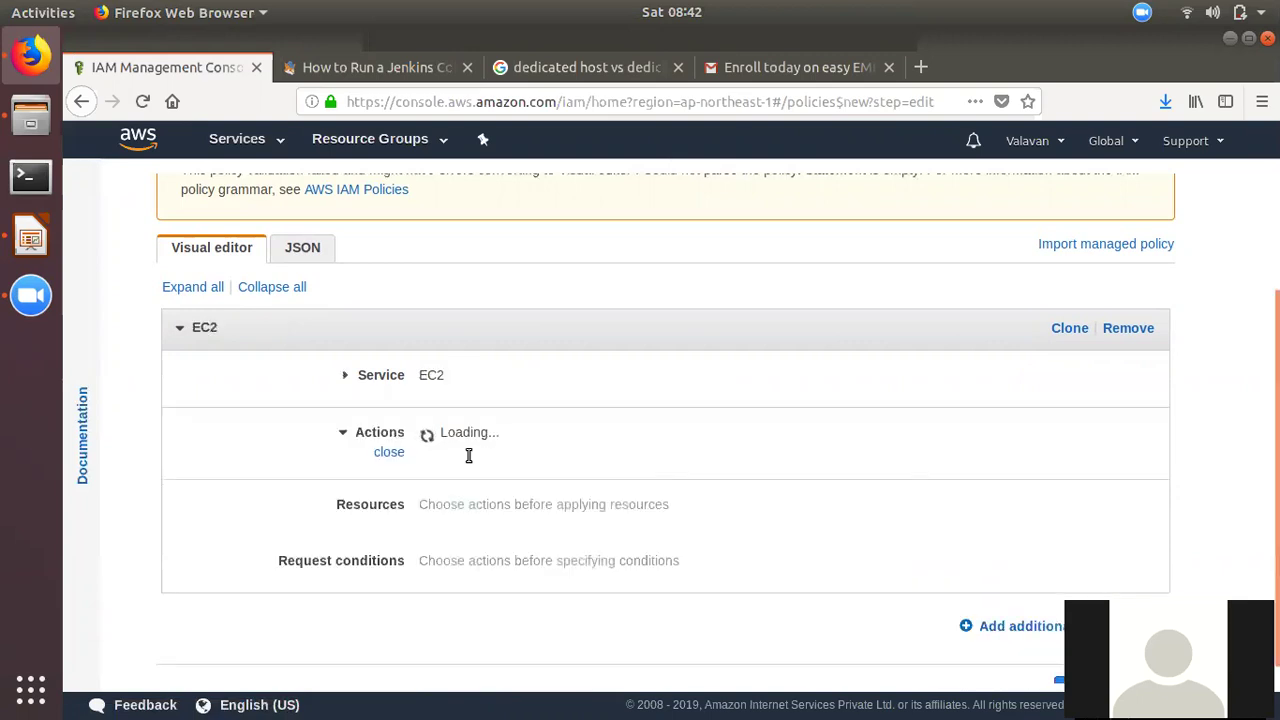
- Allow all EC2 actions in the policy and open its optional request conditions
{"action": "left_click", "coordinate": [434, 527]}
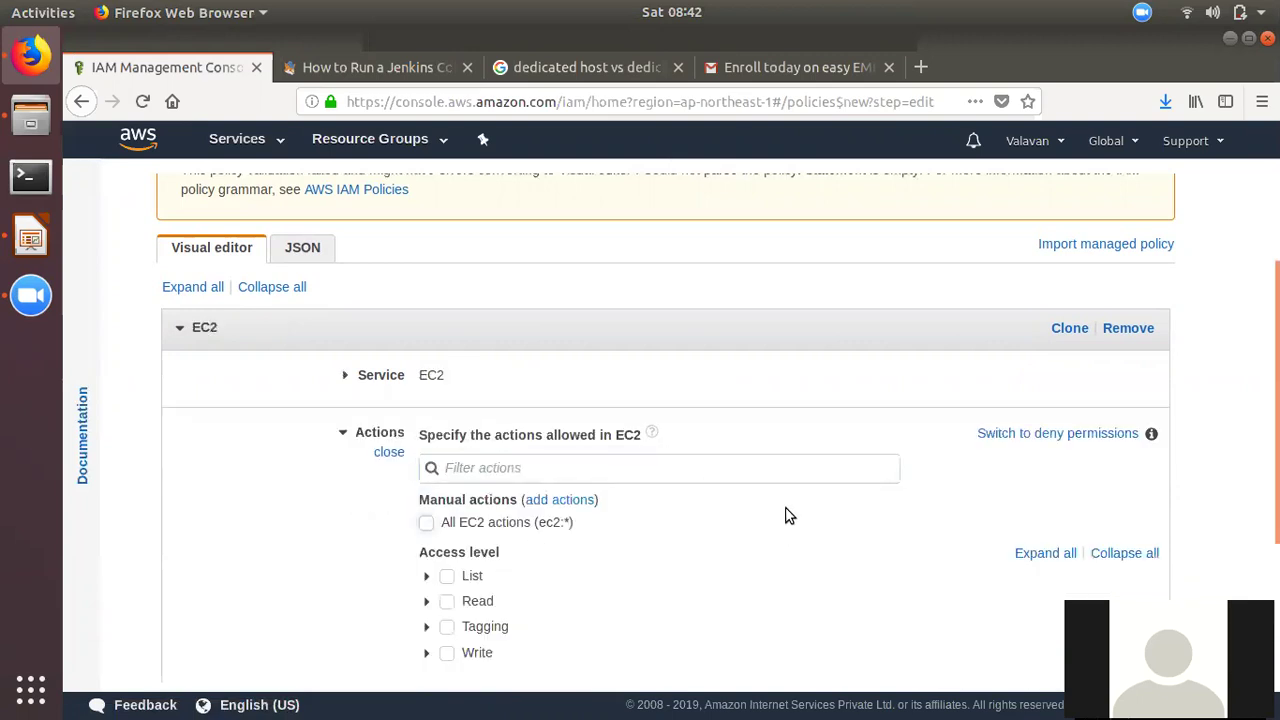
{"action": "scroll", "coordinate": [654, 503], "scroll_direction": "down", "scroll_amount": 5}
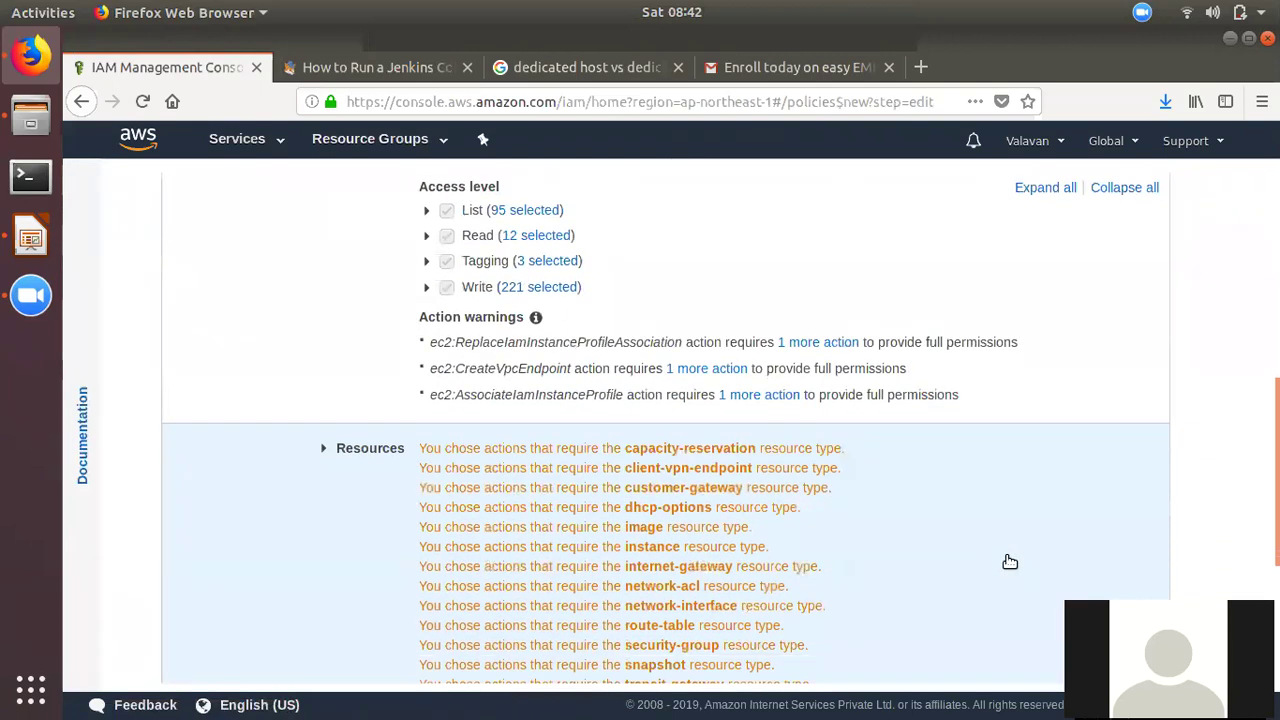
{"action": "scroll", "coordinate": [1008, 561], "scroll_direction": "down", "scroll_amount": 3}
{"action": "scroll", "coordinate": [1005, 560], "scroll_direction": "up", "scroll_amount": 3}
{"action": "scroll", "coordinate": [770, 470], "scroll_direction": "down", "scroll_amount": 3}
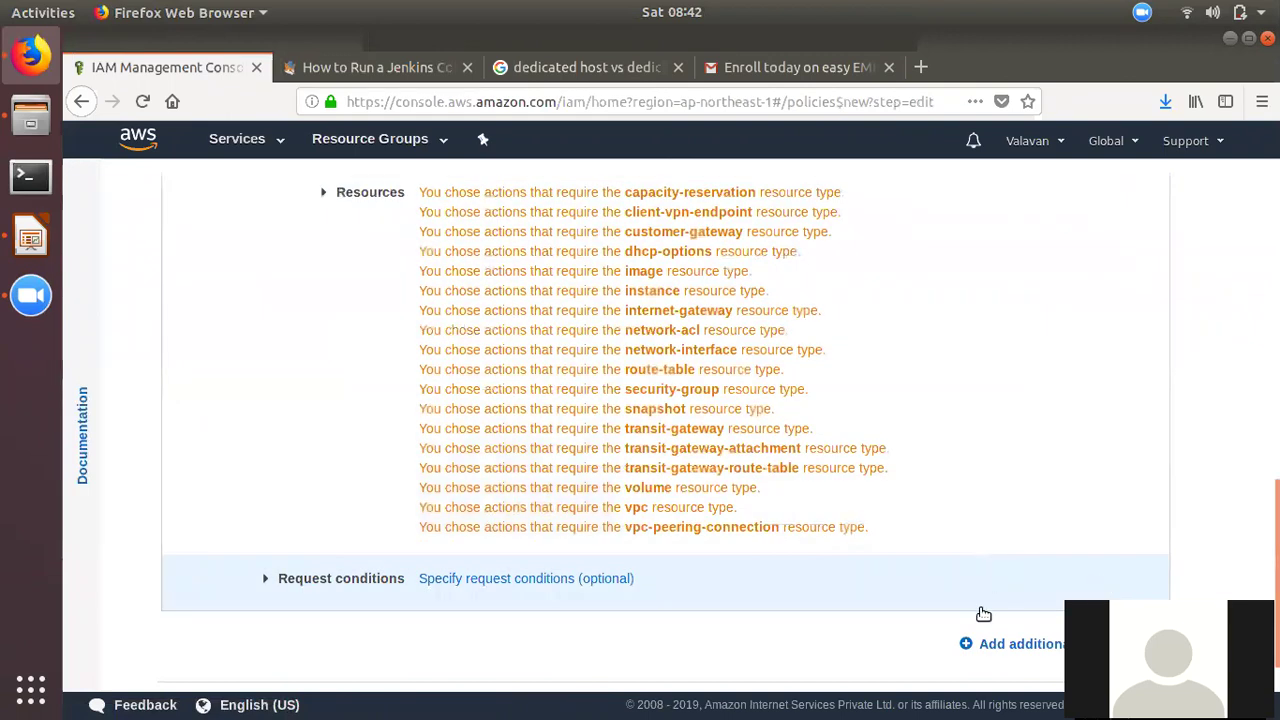
{"action": "left_click", "coordinate": [515, 582]}
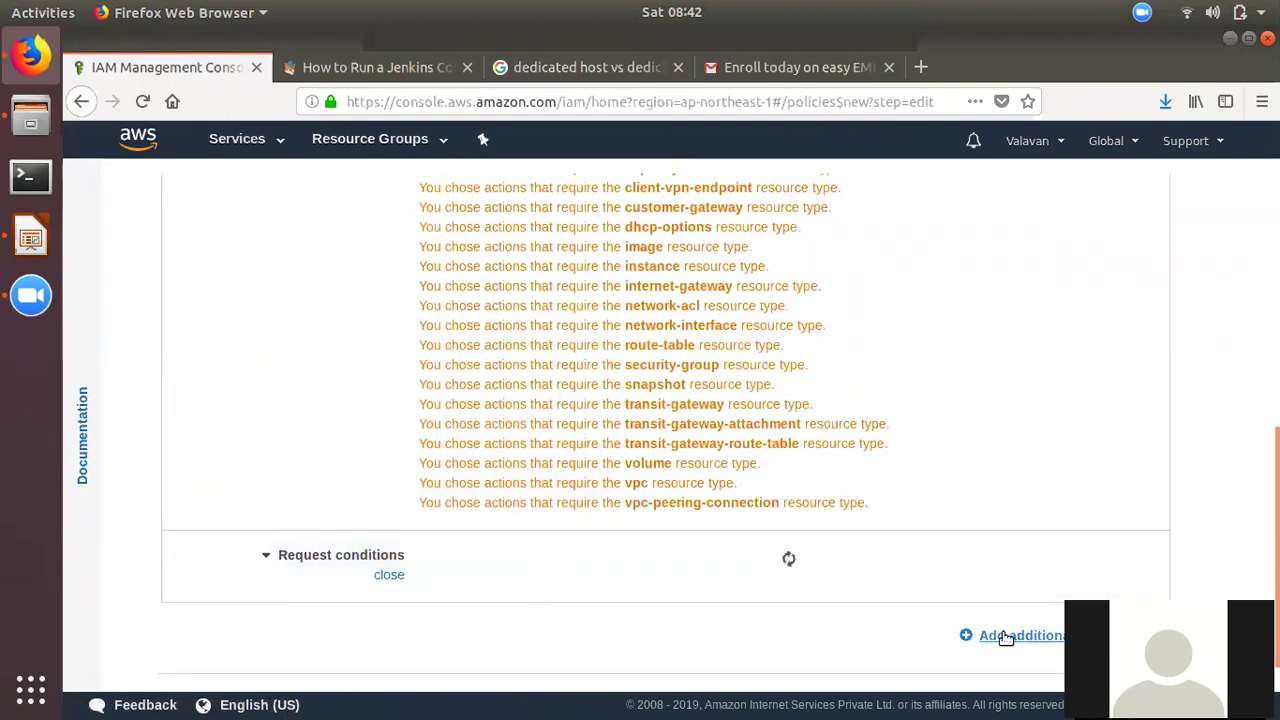
{"action": "scroll", "coordinate": [789, 531], "scroll_direction": "up", "scroll_amount": 3}
{"action": "scroll", "coordinate": [789, 537], "scroll_direction": "down", "scroll_amount": 3}
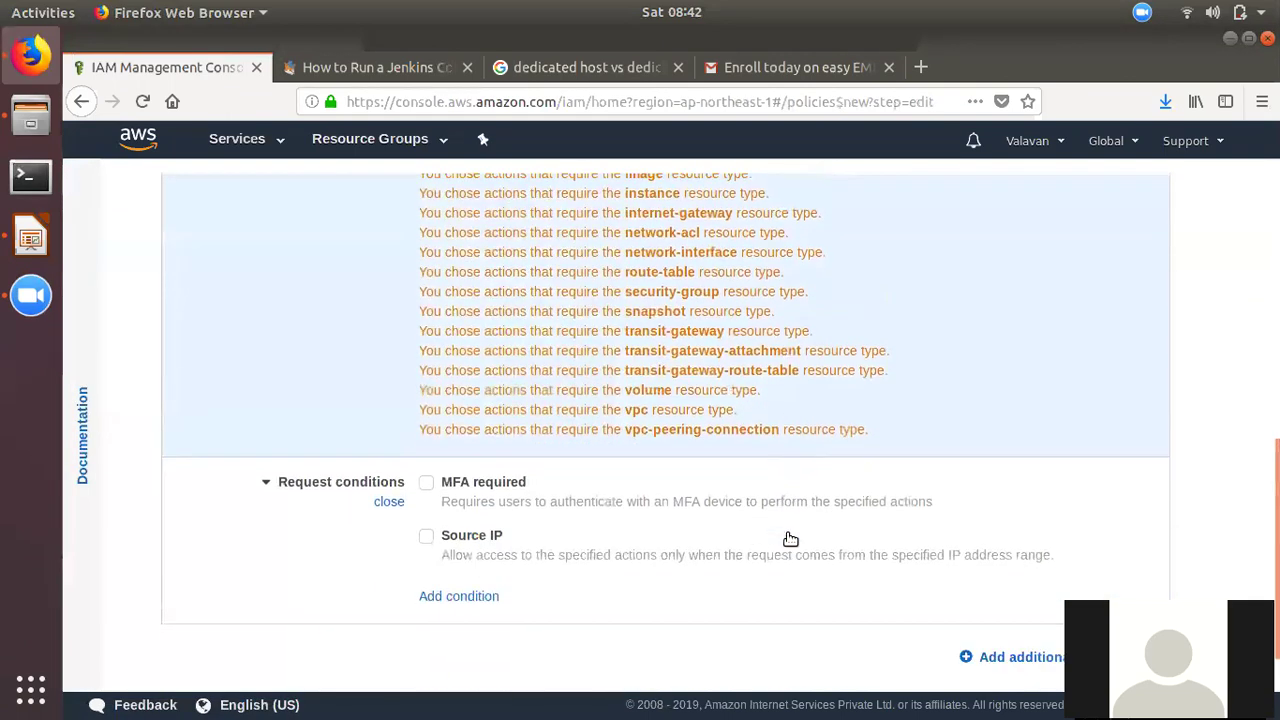
- Apply the policy's EC2 permissions to all resources
{"action": "scroll", "coordinate": [789, 523], "scroll_direction": "up", "scroll_amount": 3}
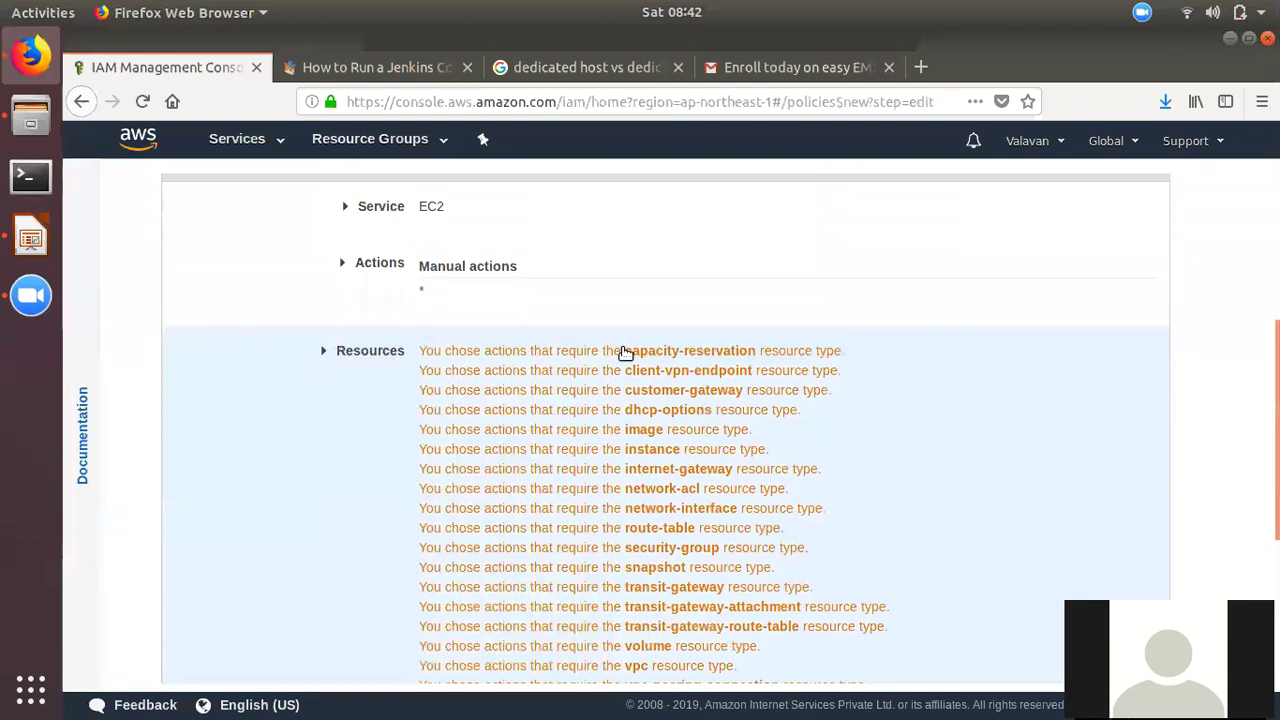
{"action": "left_click", "coordinate": [526, 406]}
{"action": "scroll", "coordinate": [514, 360], "scroll_direction": "up", "scroll_amount": 1}
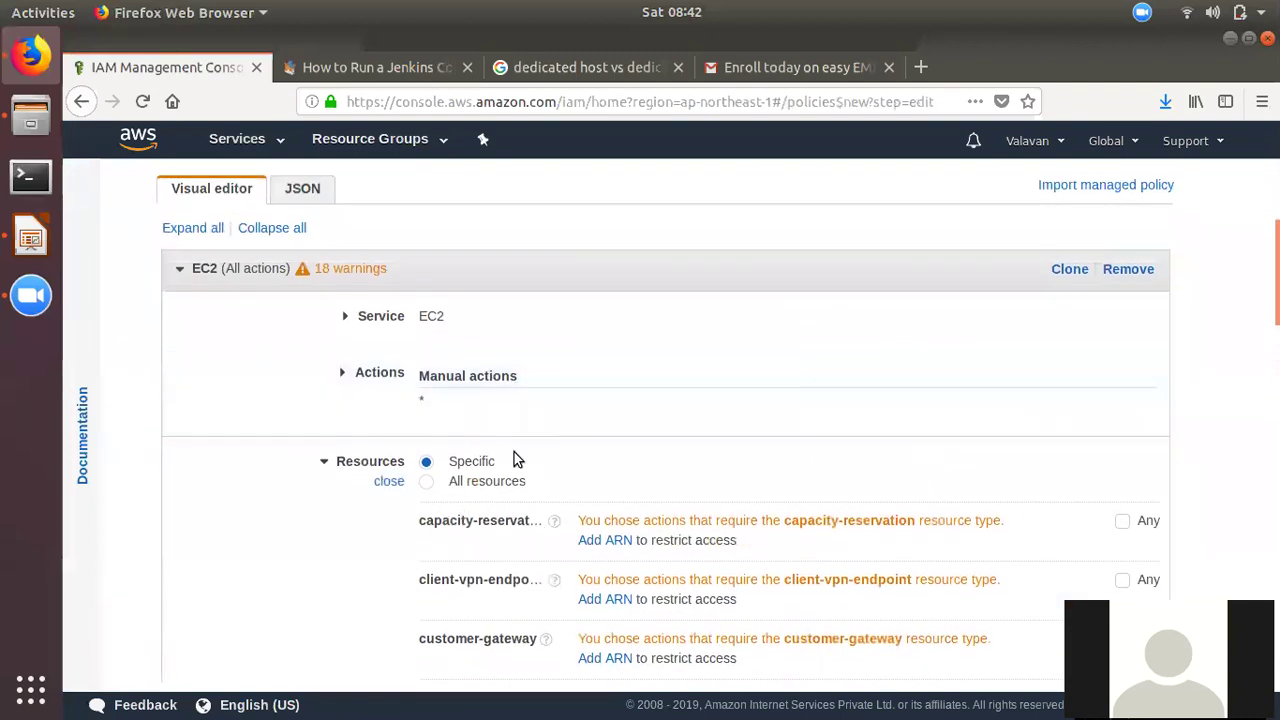
{"action": "left_click", "coordinate": [428, 483]}
- Proceed to the policy review, name the policy Customer-managed and create it
{"action": "left_click", "coordinate": [1062, 671]}
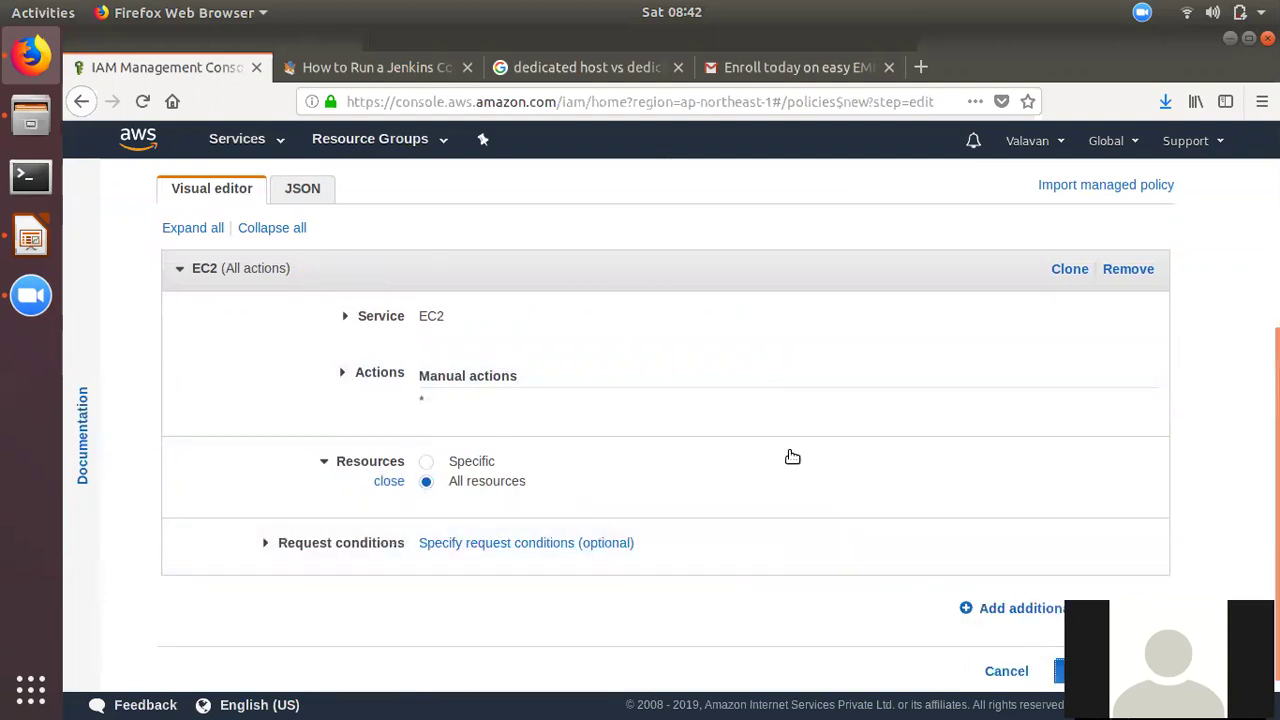
{"action": "left_click", "coordinate": [372, 236]}
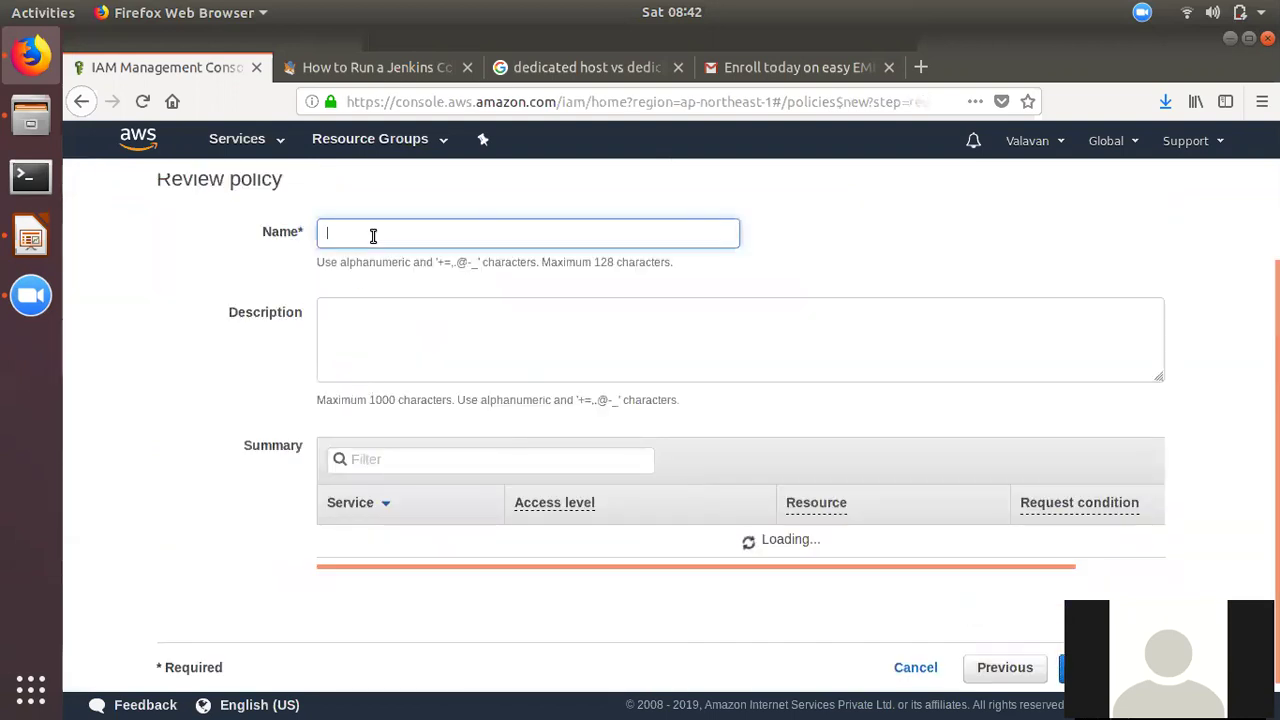
{"action": "type", "text": "Cust"}
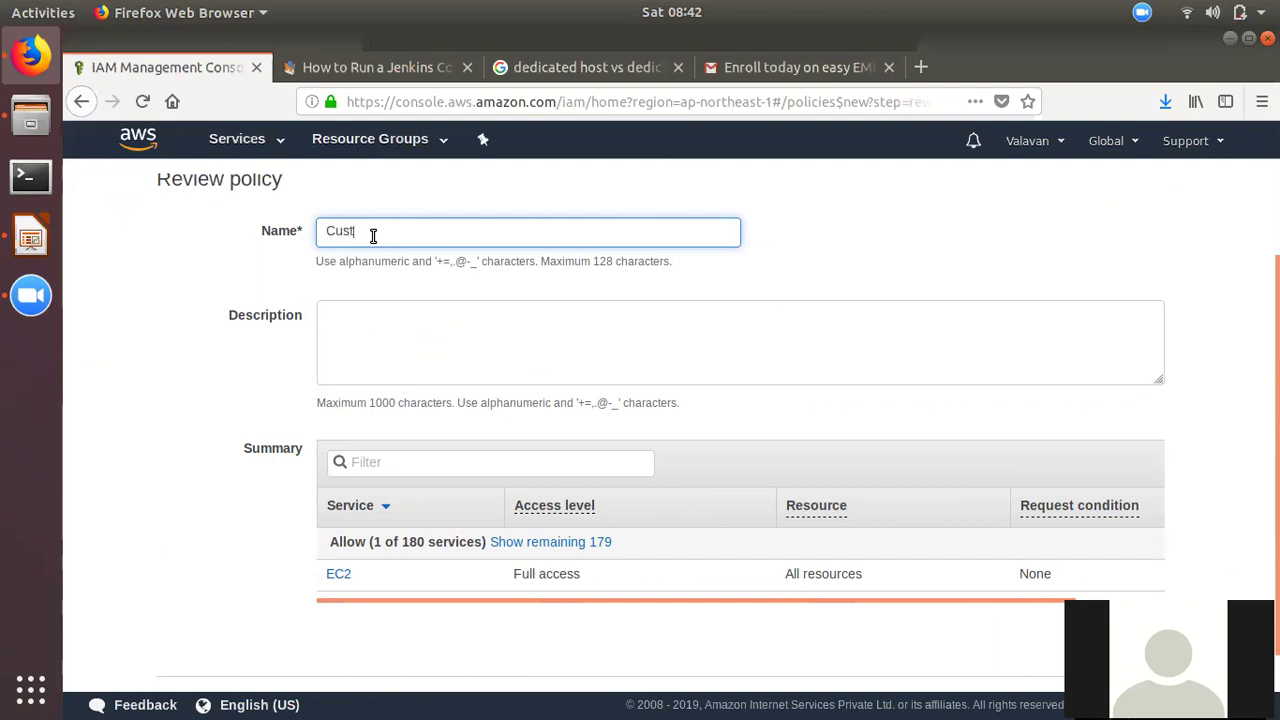
{"action": "type", "text": "omer"}
{"action": "key", "text": "BackSpace"}
{"action": "type", "text": "-"}
{"action": "type", "text": "managed"}
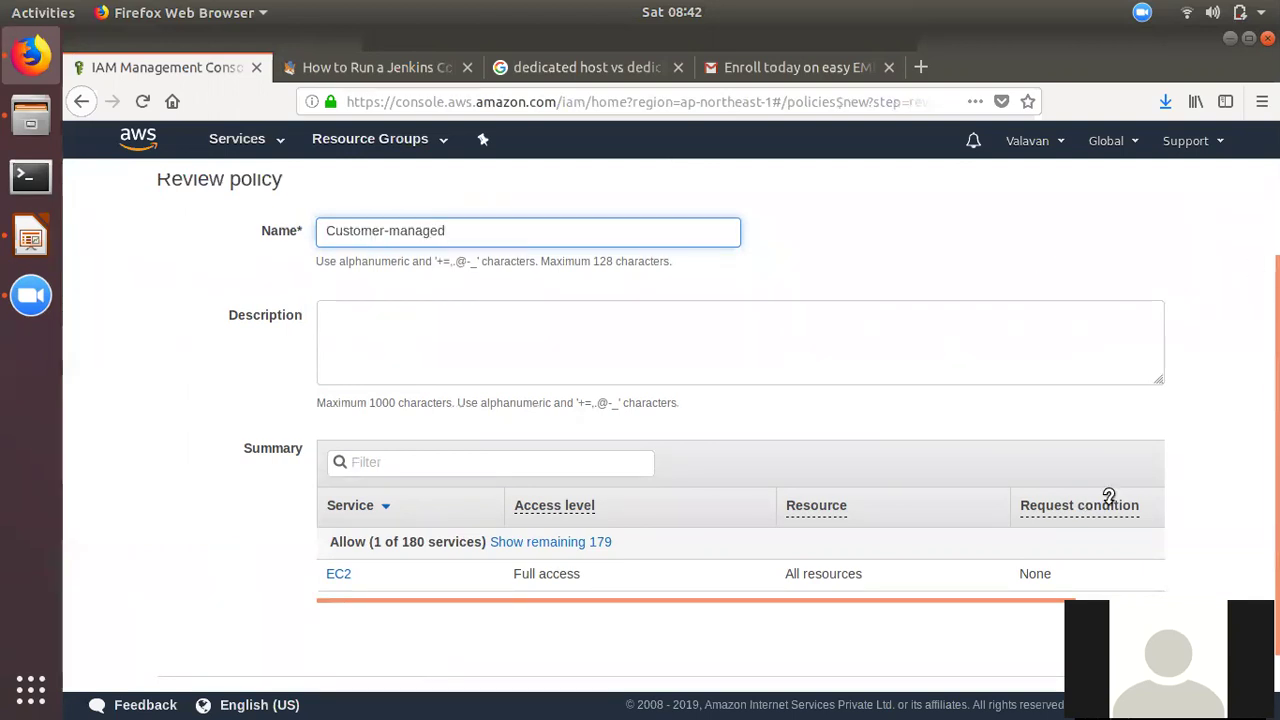
{"action": "scroll", "coordinate": [1112, 570], "scroll_direction": "down", "scroll_amount": 1}
{"action": "key", "text": "Return"}
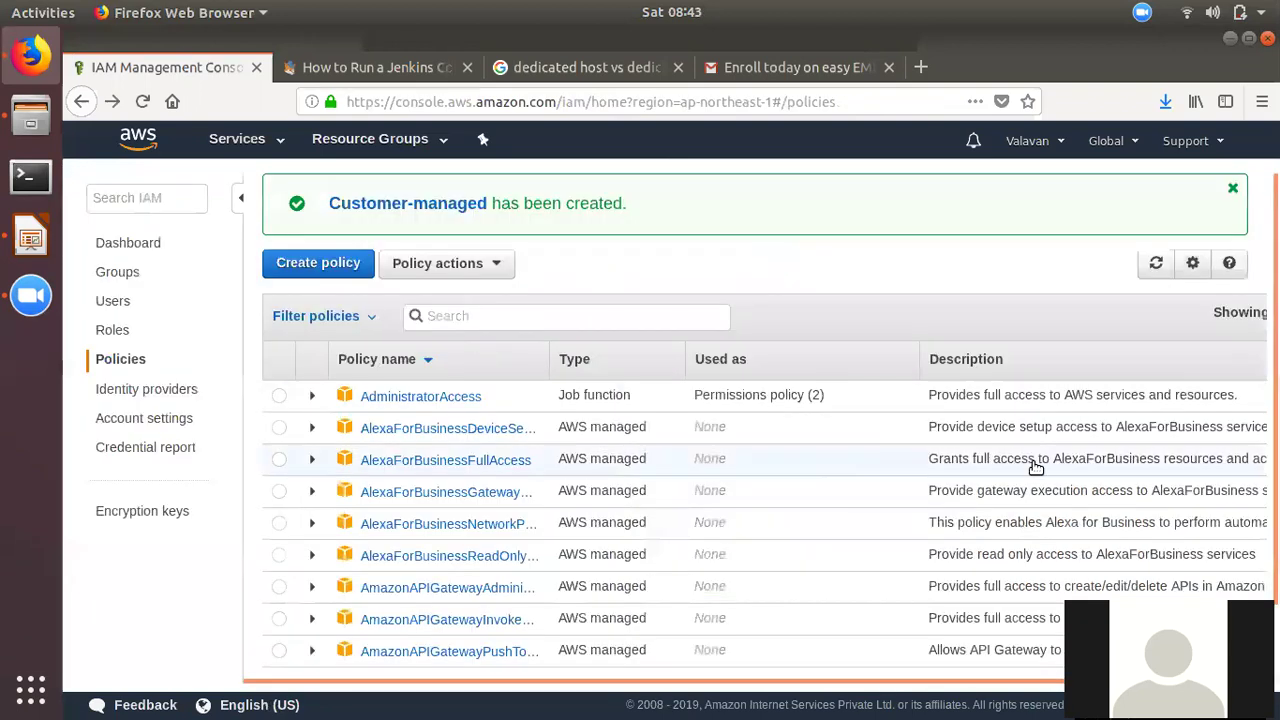
- Open the IAM user iamdemo and start adding permissions by attaching existing policies directly
{"action": "left_click", "coordinate": [113, 303]}
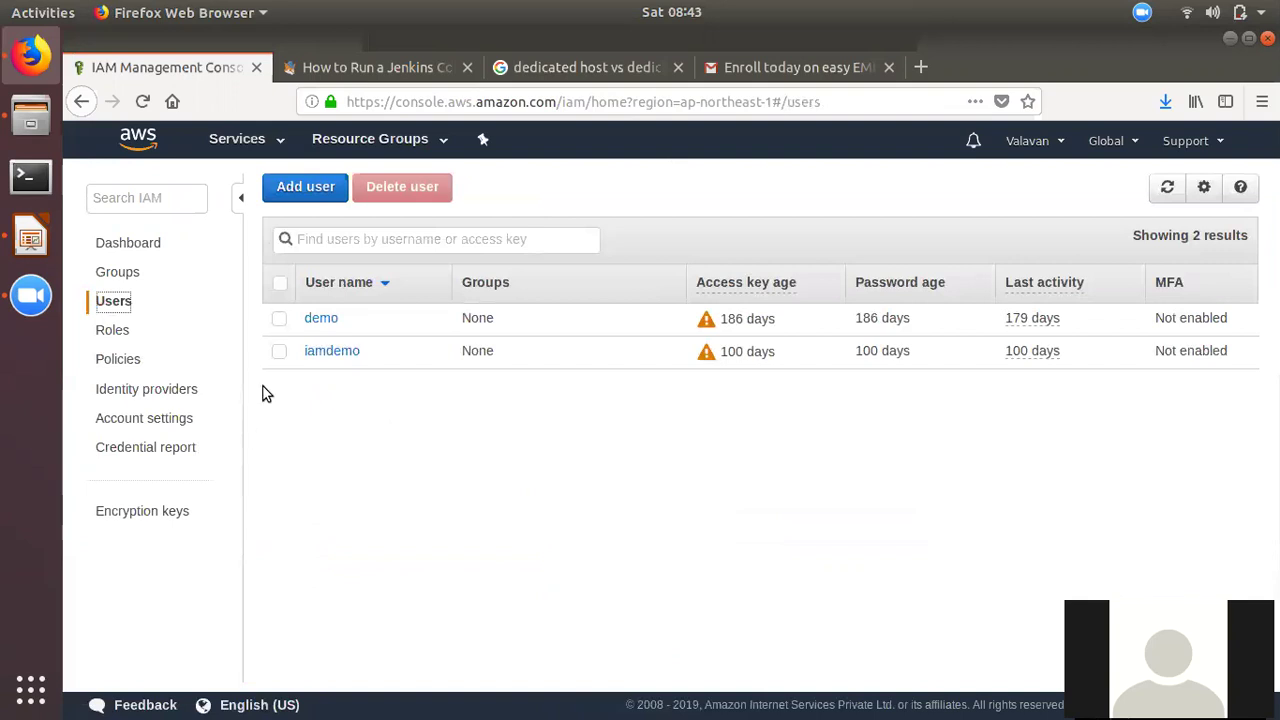
{"action": "left_click", "coordinate": [322, 352]}
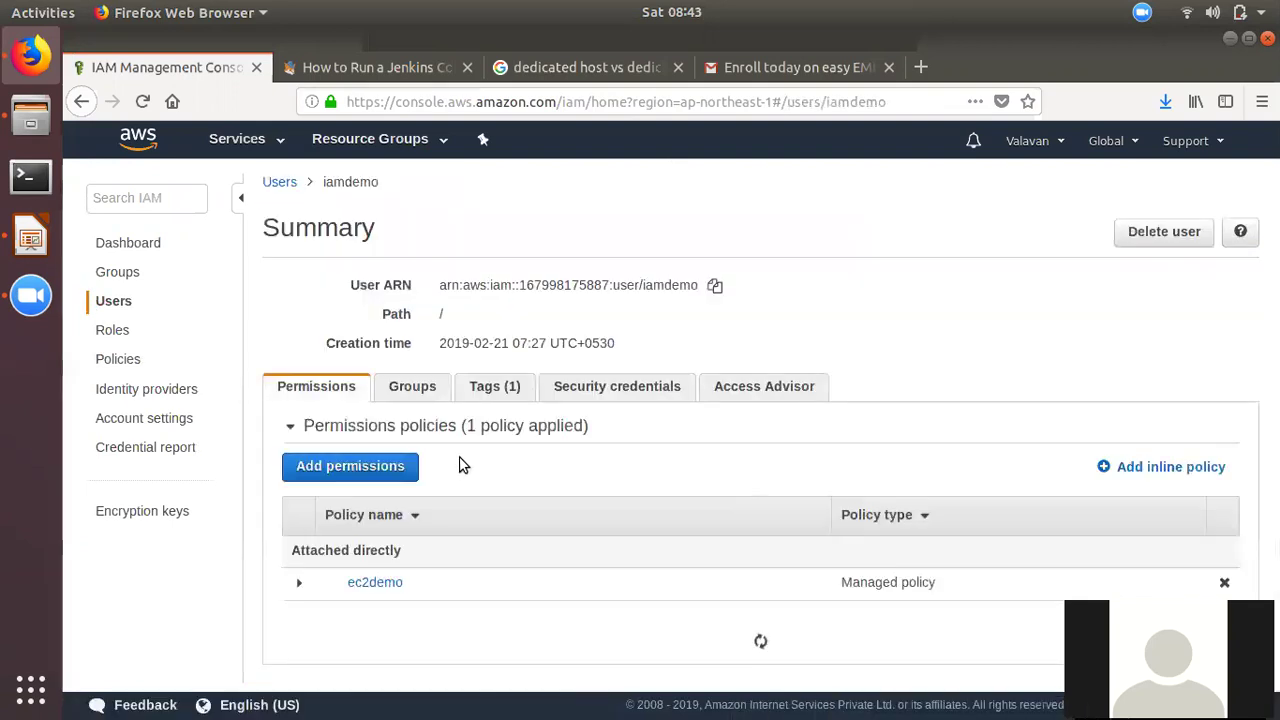
{"action": "left_click", "coordinate": [350, 466]}
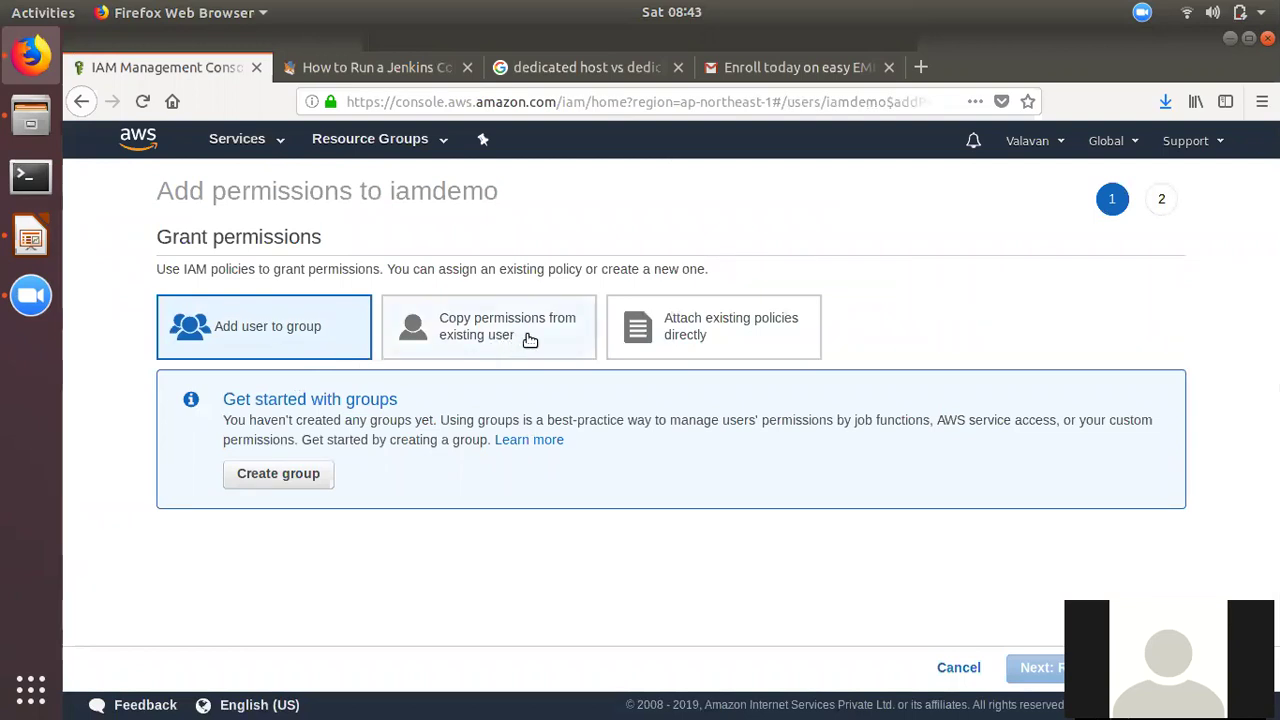
{"action": "left_click", "coordinate": [716, 331]}
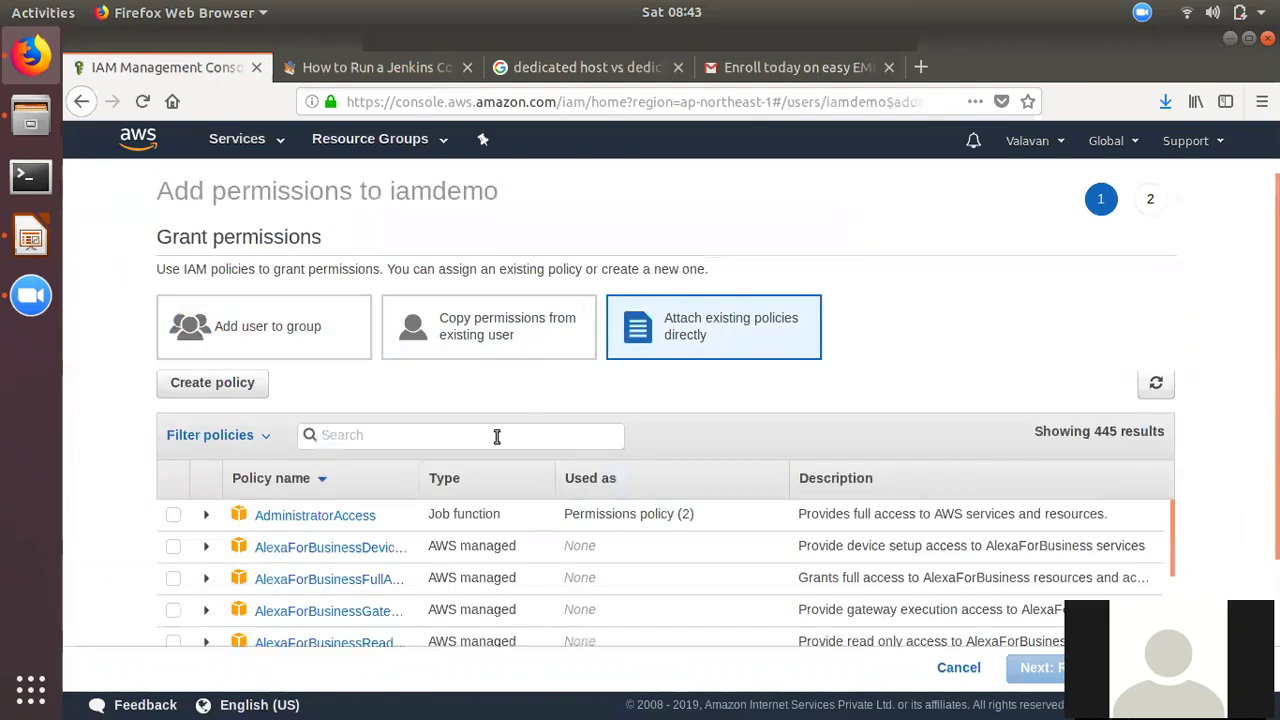
- Search the policies for "cus", select Customer-managed and add it to iamdemo's permissions
{"action": "left_click", "coordinate": [440, 429]}
{"action": "type", "text": "cus"}
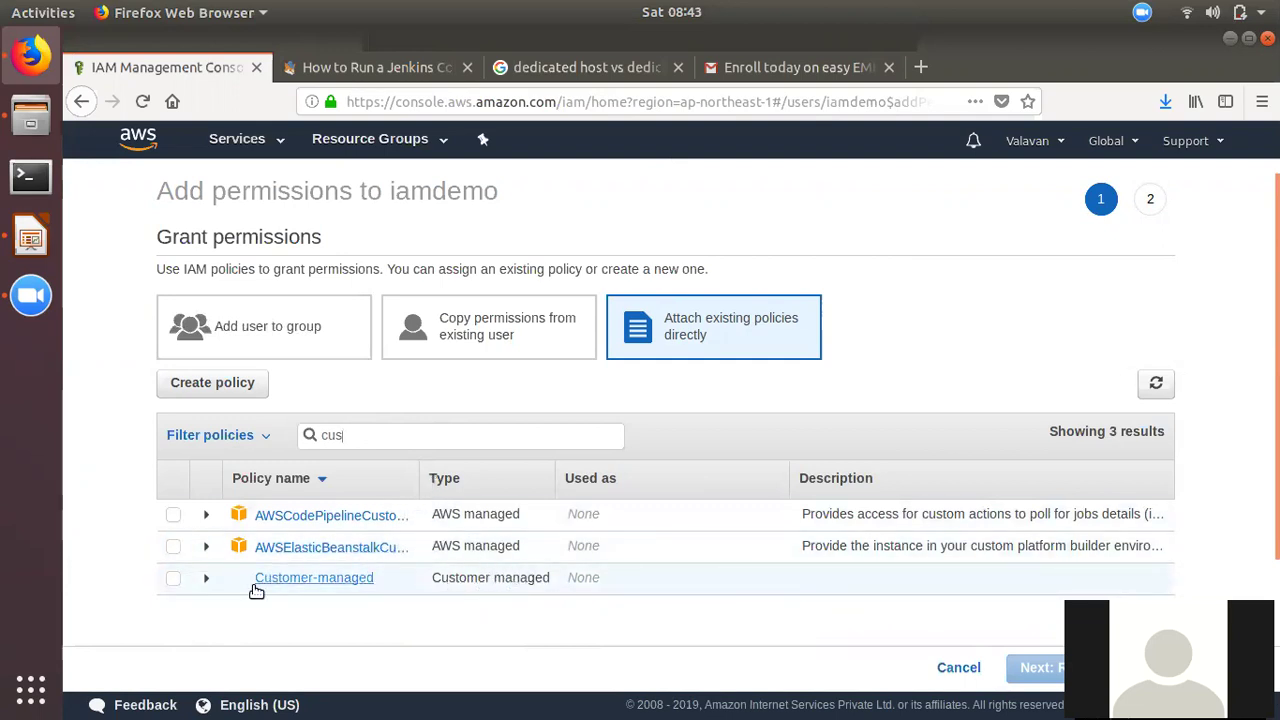
{"action": "left_click", "coordinate": [173, 578]}
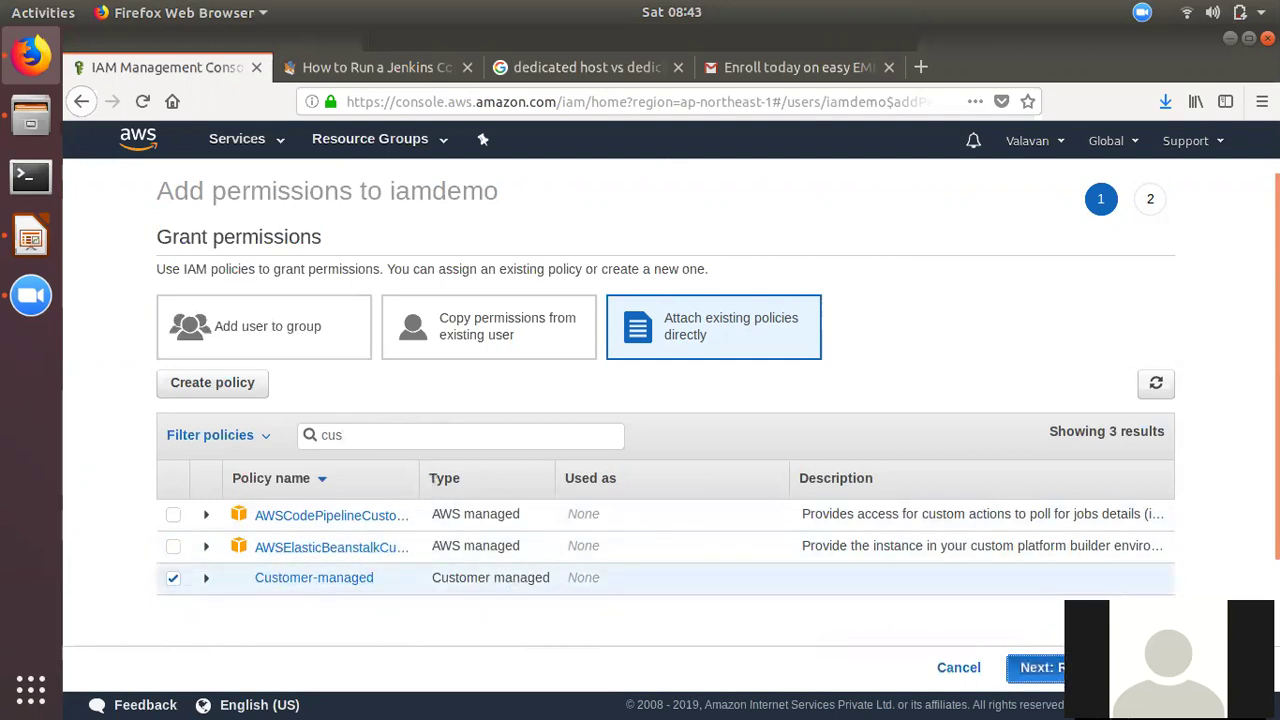
{"action": "left_click", "coordinate": [1040, 667]}
{"action": "left_click", "coordinate": [1025, 667]}
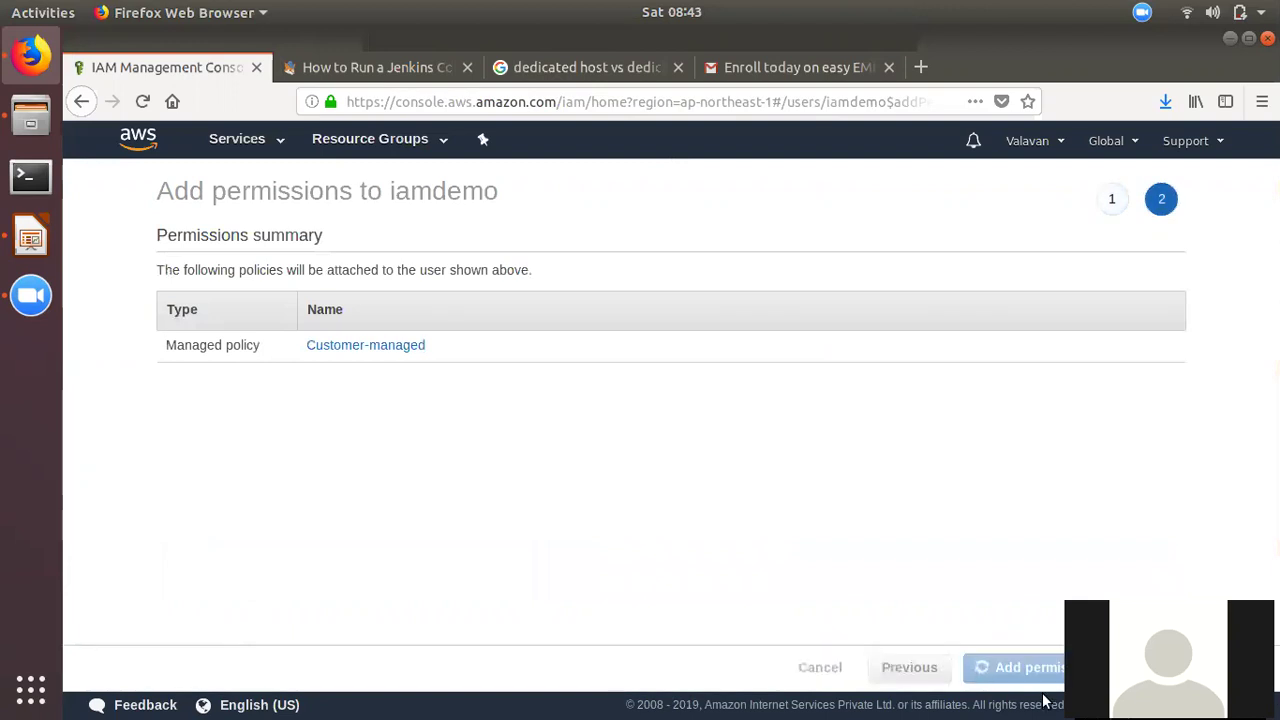
- Reopen the iamdemo user, start an inline policy and choose Elastic Beanstalk as its service
{"action": "left_click", "coordinate": [332, 351]}
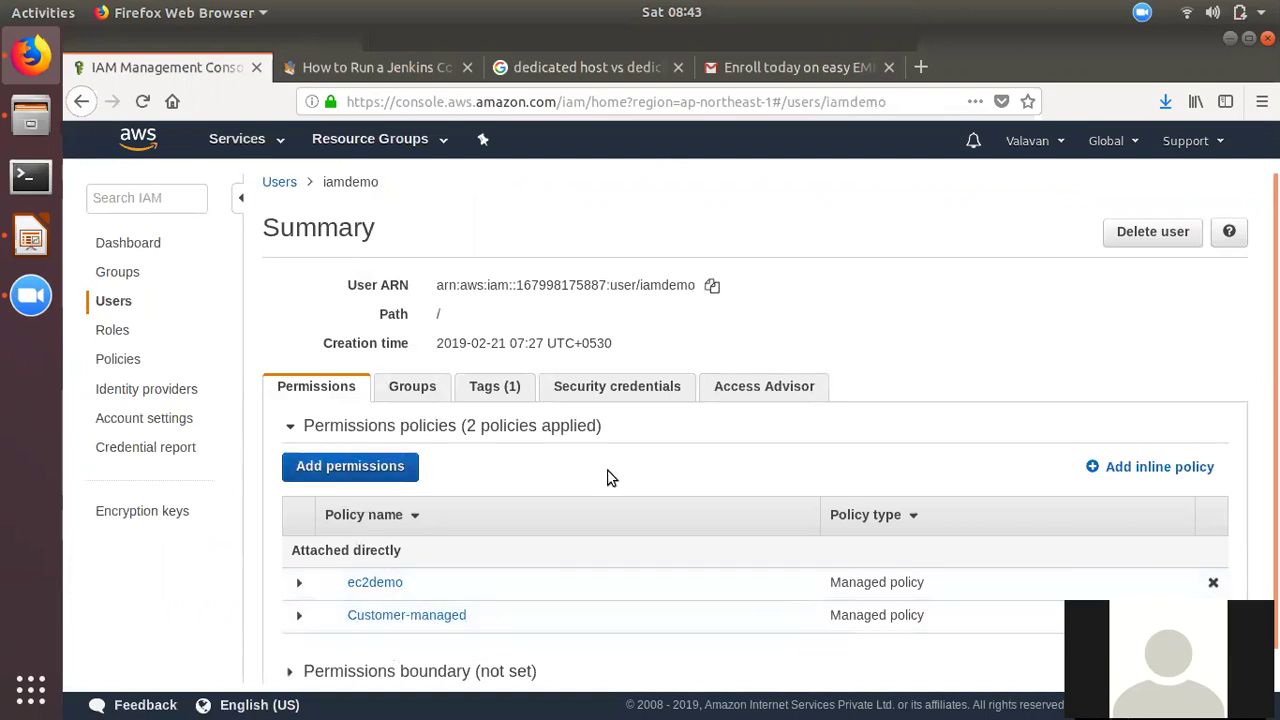
{"action": "left_click", "coordinate": [1157, 466]}
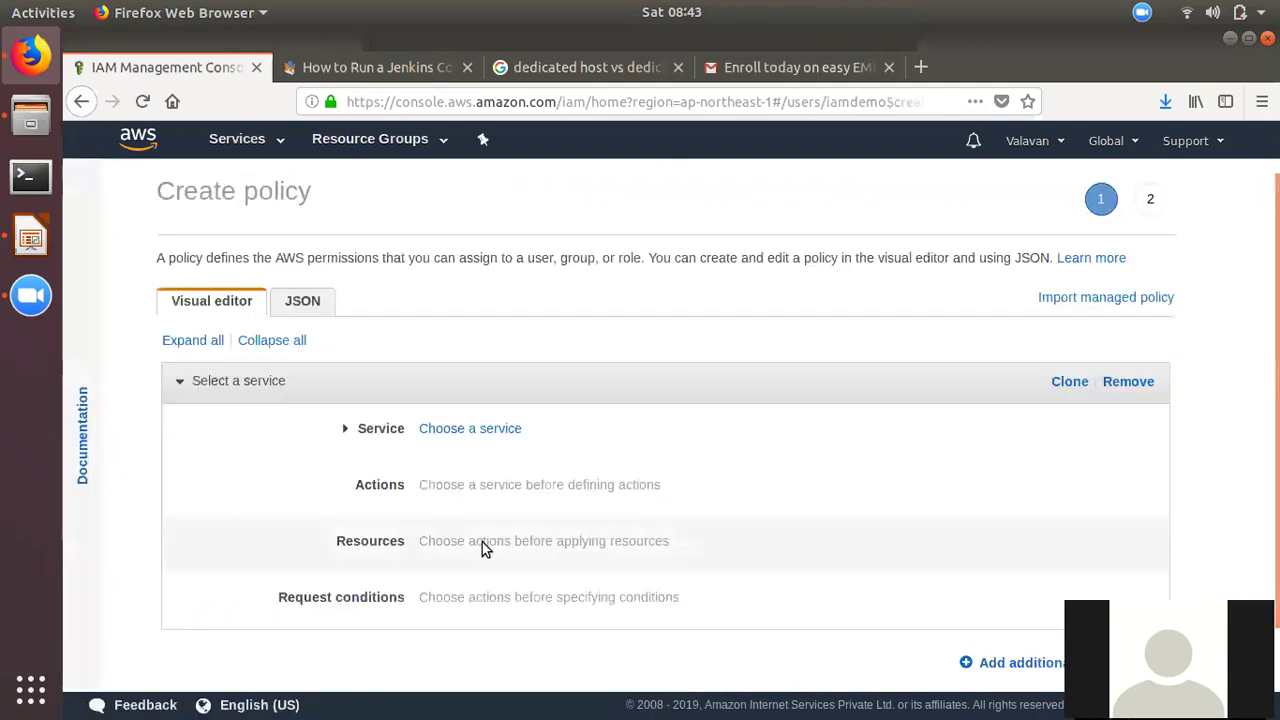
{"action": "left_click", "coordinate": [496, 448]}
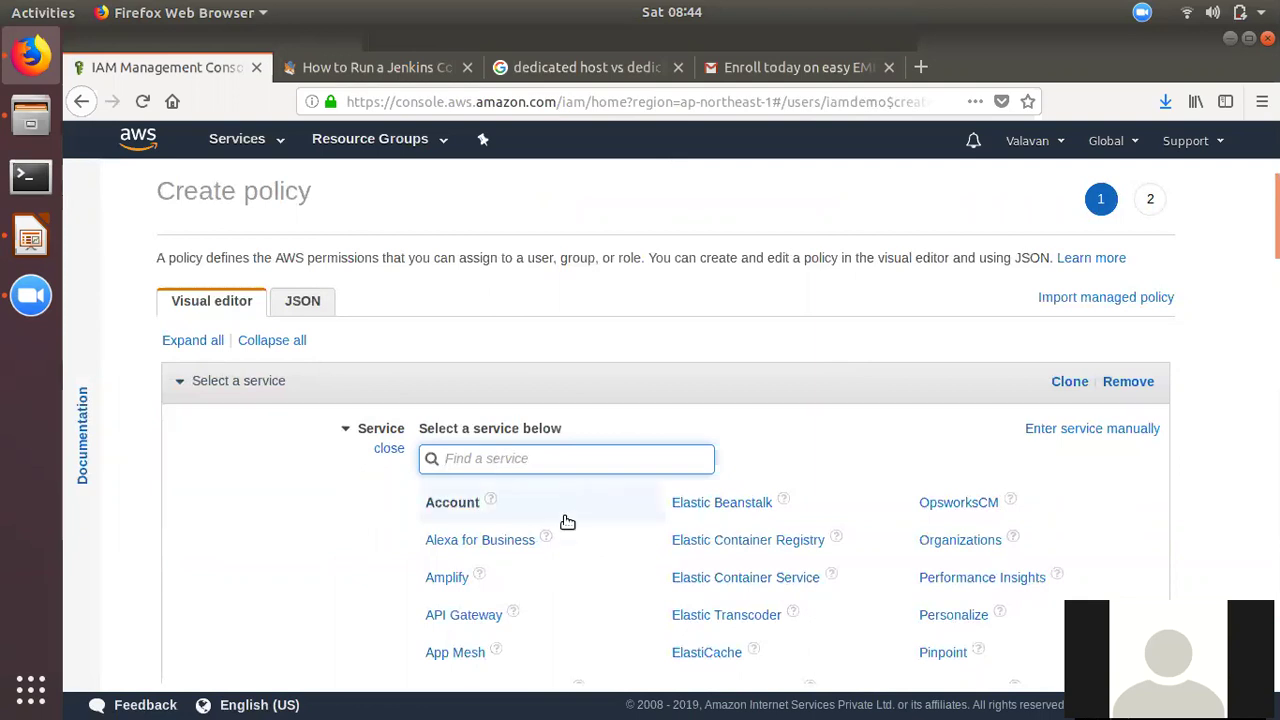
{"action": "left_click", "coordinate": [688, 505]}
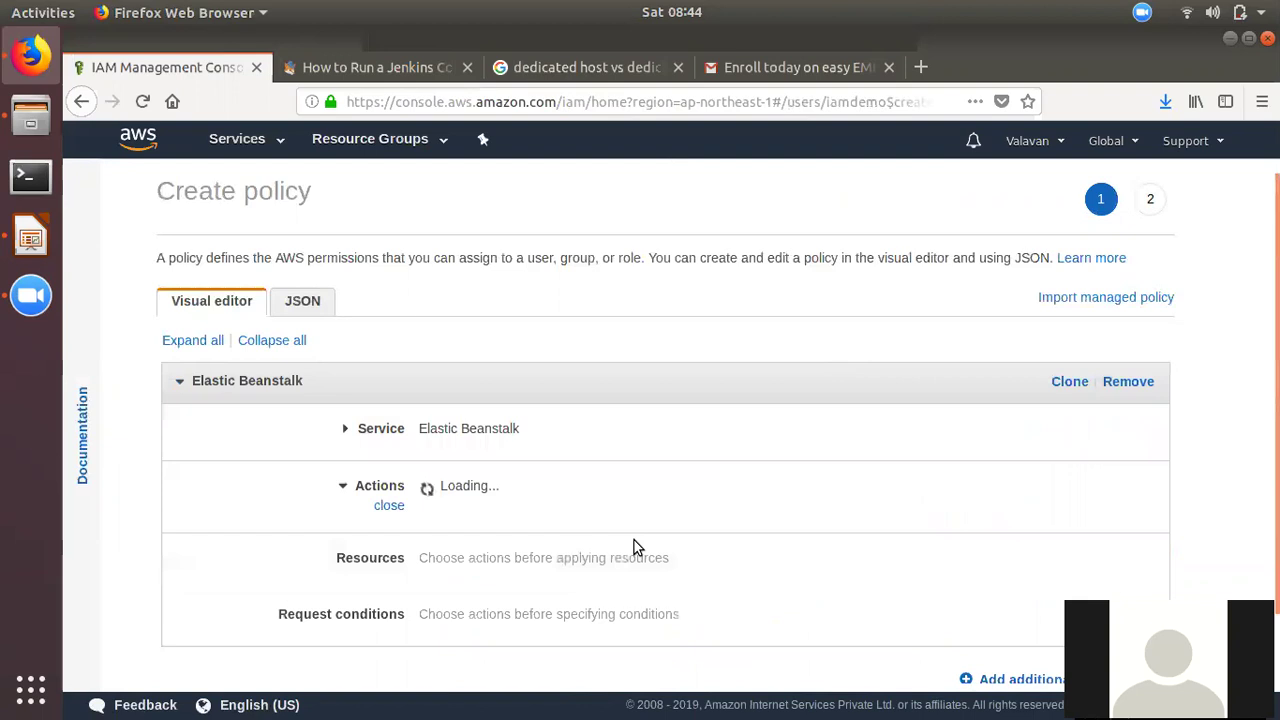
- Allow all Elastic Beanstalk actions on all resources in the inline policy
{"action": "scroll", "coordinate": [459, 427], "scroll_direction": "down", "scroll_amount": 3}
{"action": "left_click", "coordinate": [436, 397]}
{"action": "scroll", "coordinate": [670, 620], "scroll_direction": "down", "scroll_amount": 1}
{"action": "scroll", "coordinate": [680, 626], "scroll_direction": "down", "scroll_amount": 1}
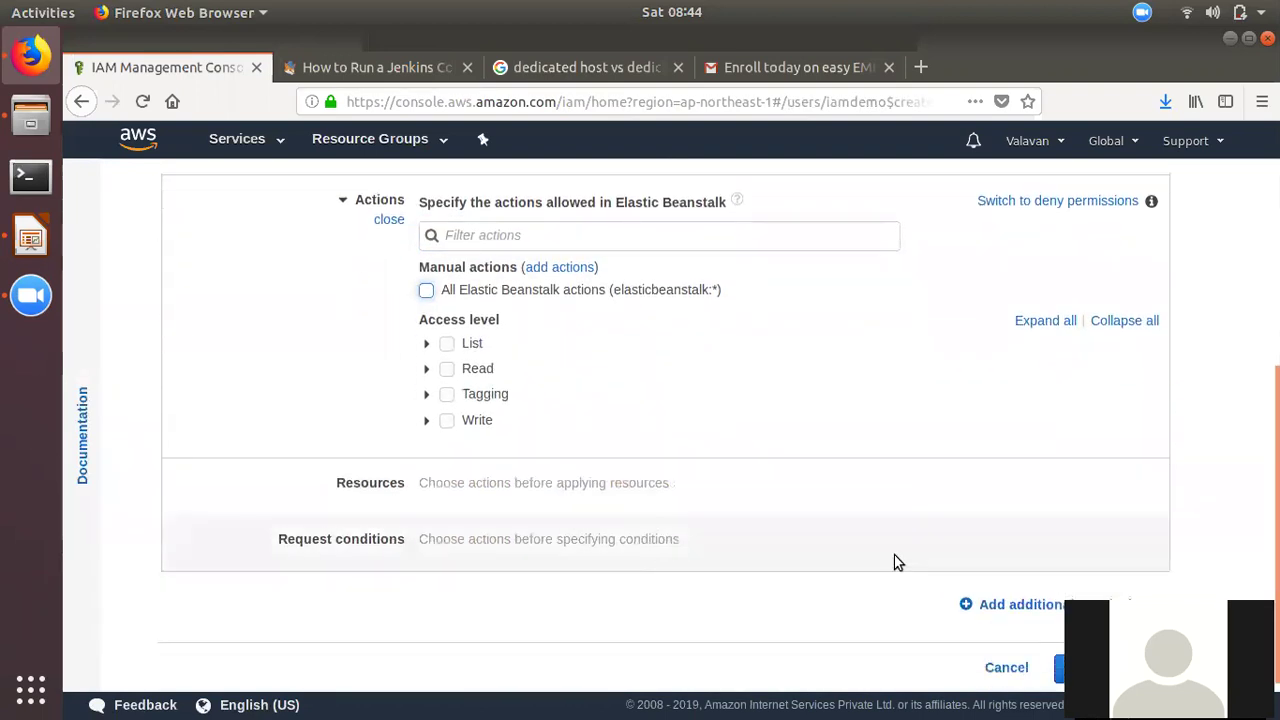
{"action": "left_click", "coordinate": [423, 291]}
{"action": "left_click", "coordinate": [740, 542]}
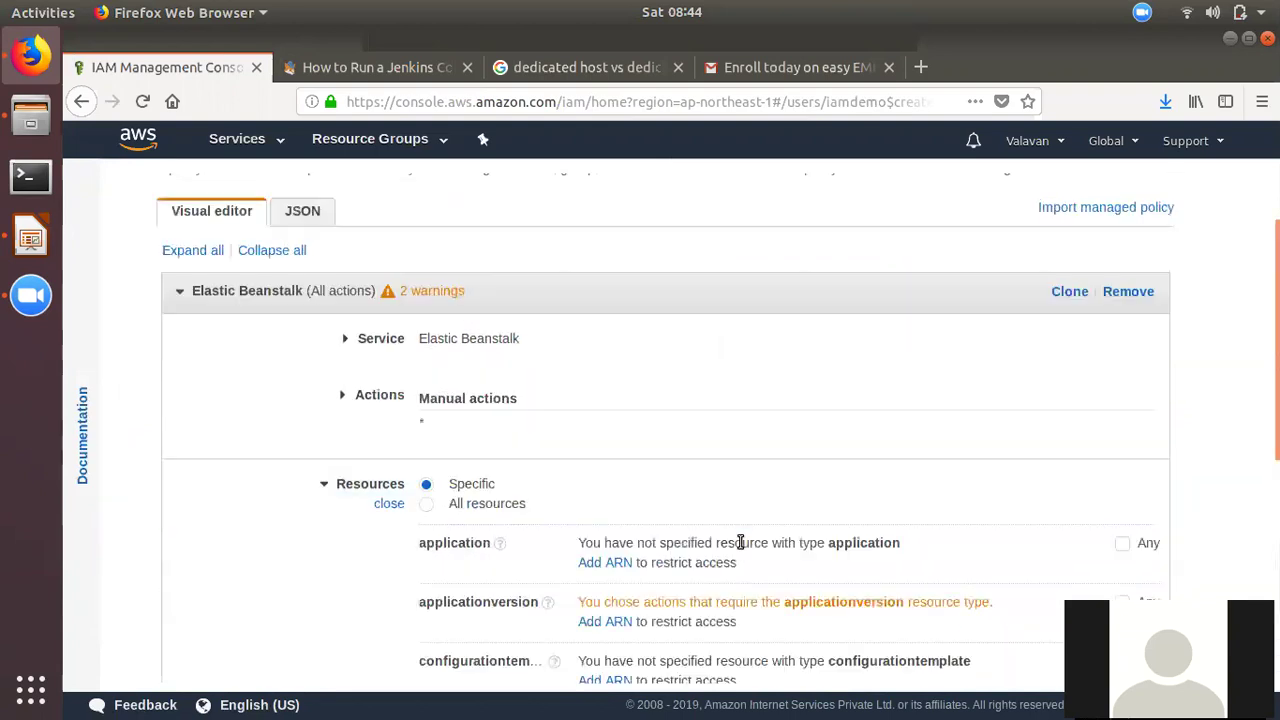
{"action": "left_click", "coordinate": [500, 508]}
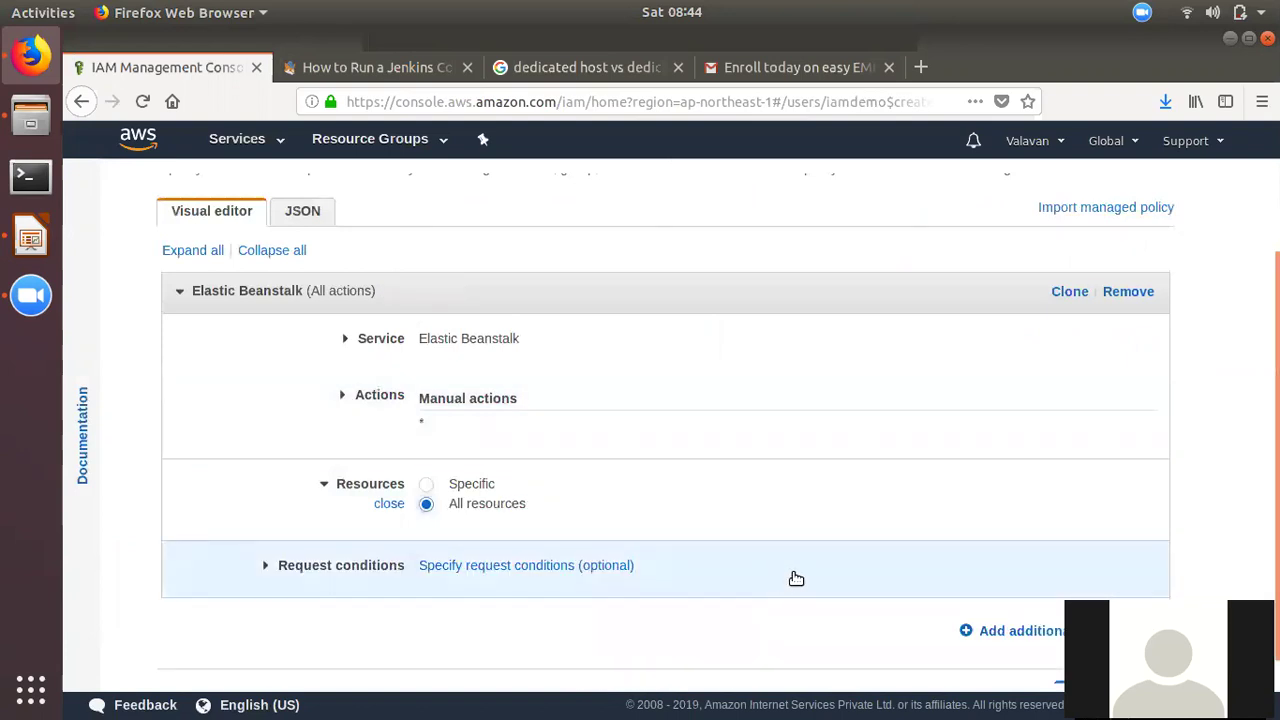
- Review the Elastic Beanstalk inline policy, name it inlinepolicy and create it
{"action": "scroll", "coordinate": [796, 579], "scroll_direction": "down", "scroll_amount": 1}
{"action": "left_click", "coordinate": [1095, 665]}
{"action": "left_click", "coordinate": [407, 366]}
{"action": "type", "text": "inlinepolicy"}
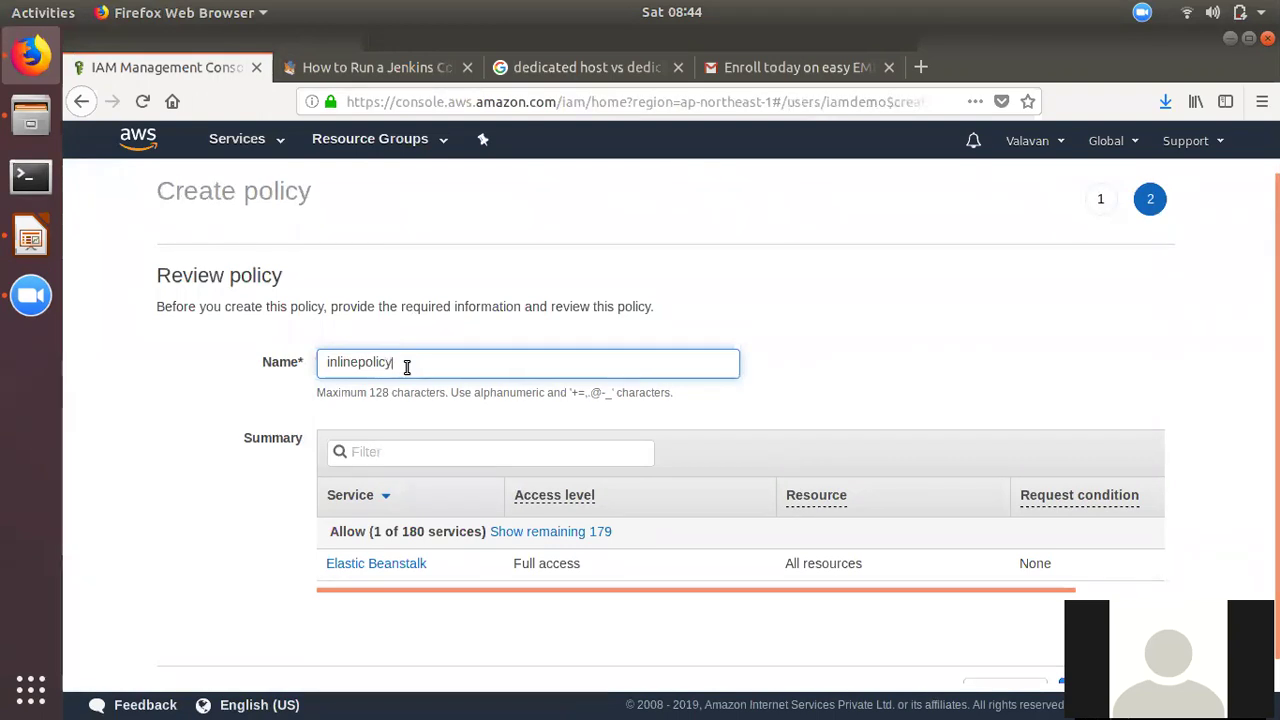
{"action": "scroll", "coordinate": [800, 560], "scroll_direction": "down", "scroll_amount": 1}
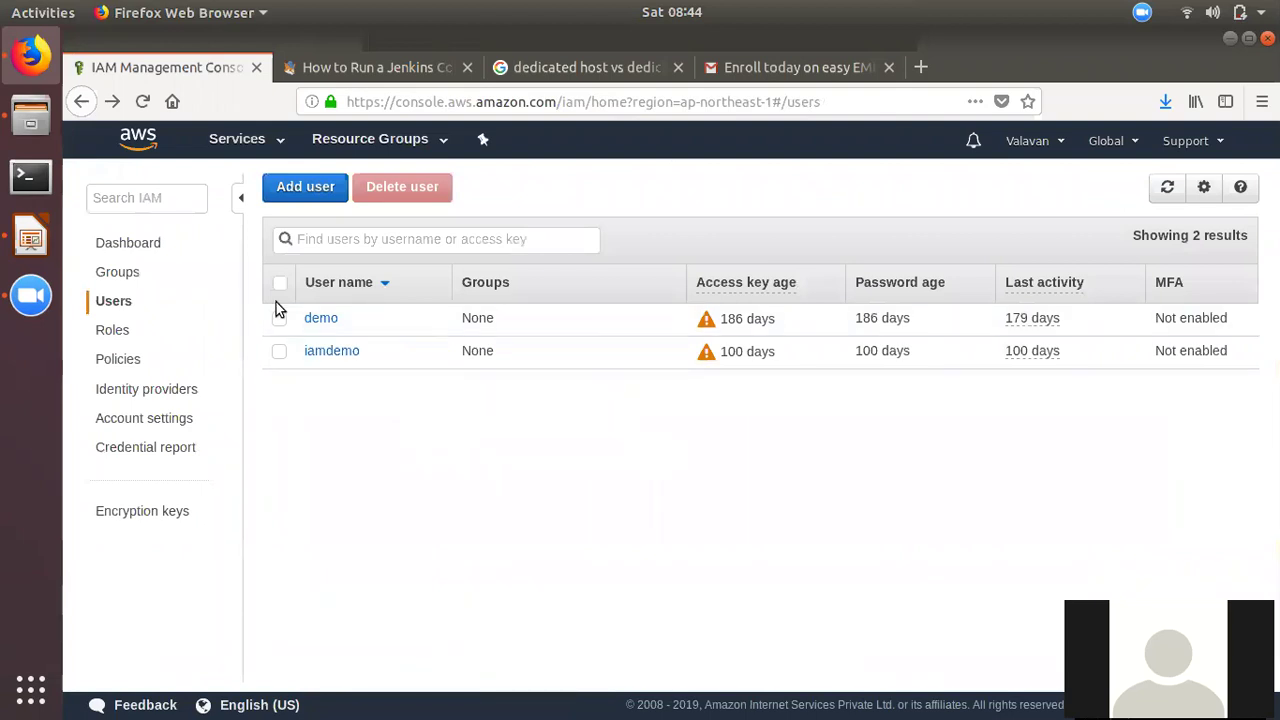
- Open the iamdemo user and show all of its directly attached policies
{"action": "left_click", "coordinate": [330, 351]}
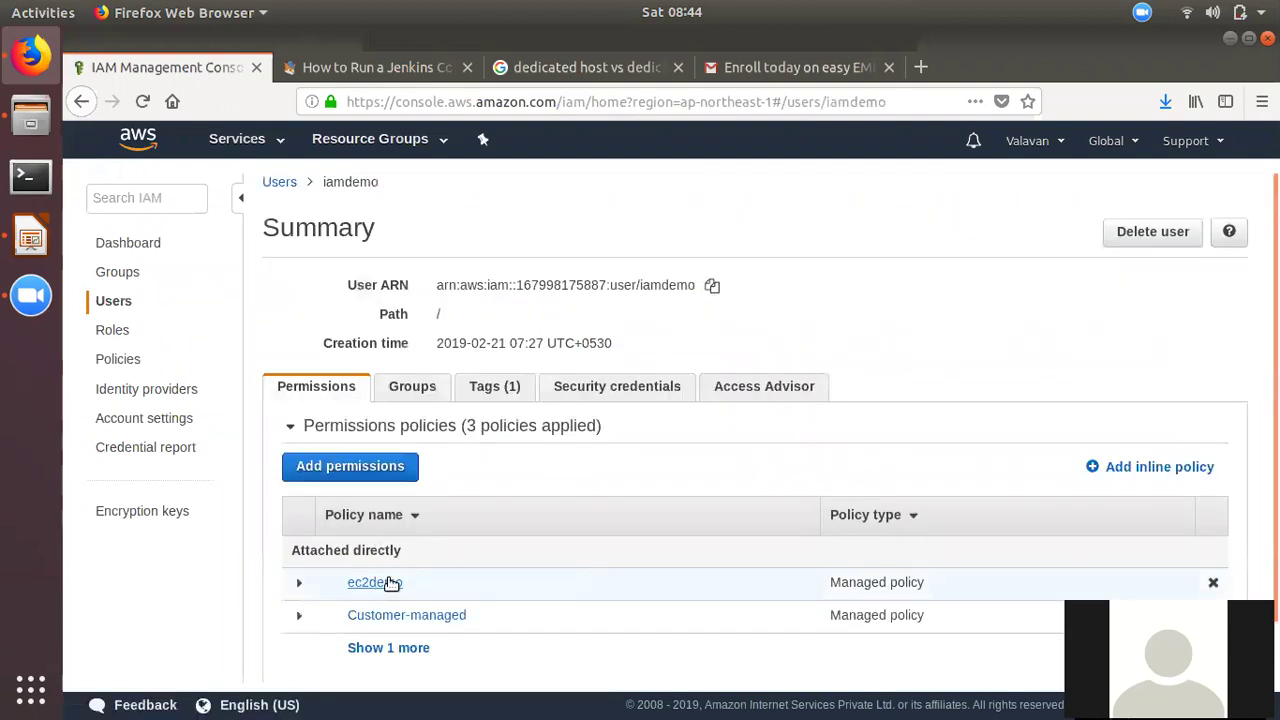
{"action": "scroll", "coordinate": [600, 600], "scroll_direction": "down", "scroll_amount": 1}
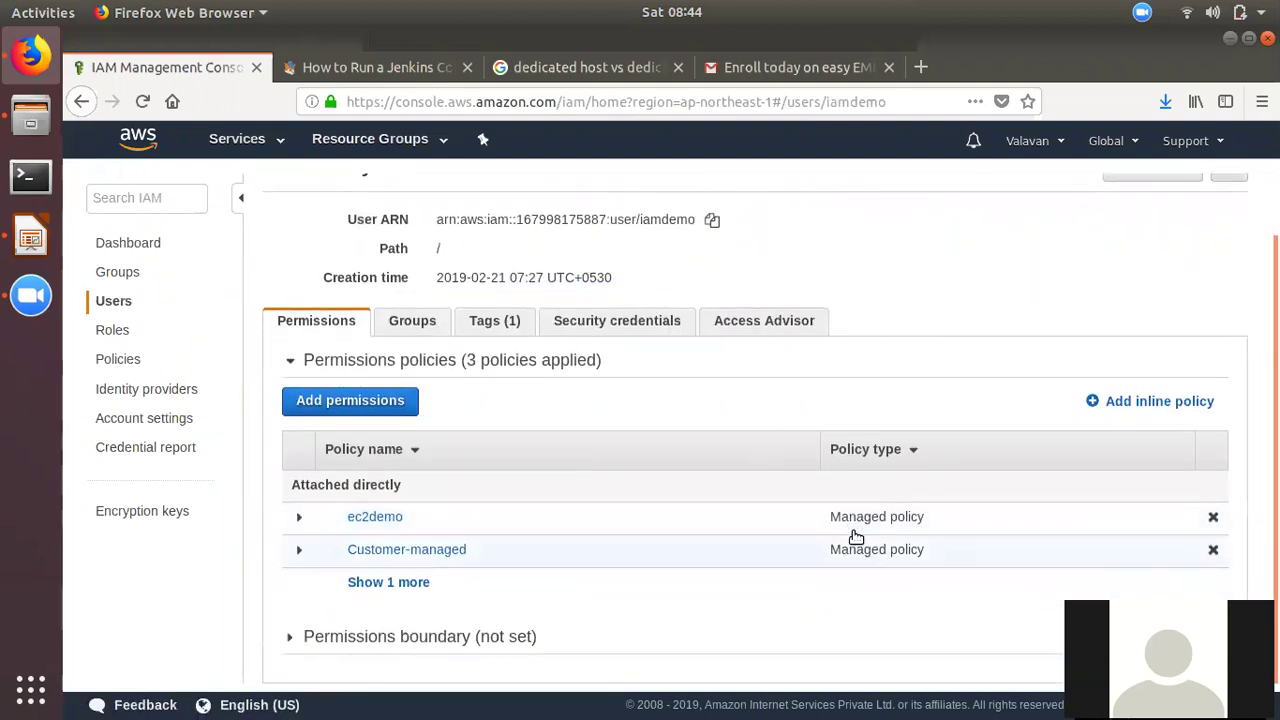
{"action": "left_click", "coordinate": [425, 582]}
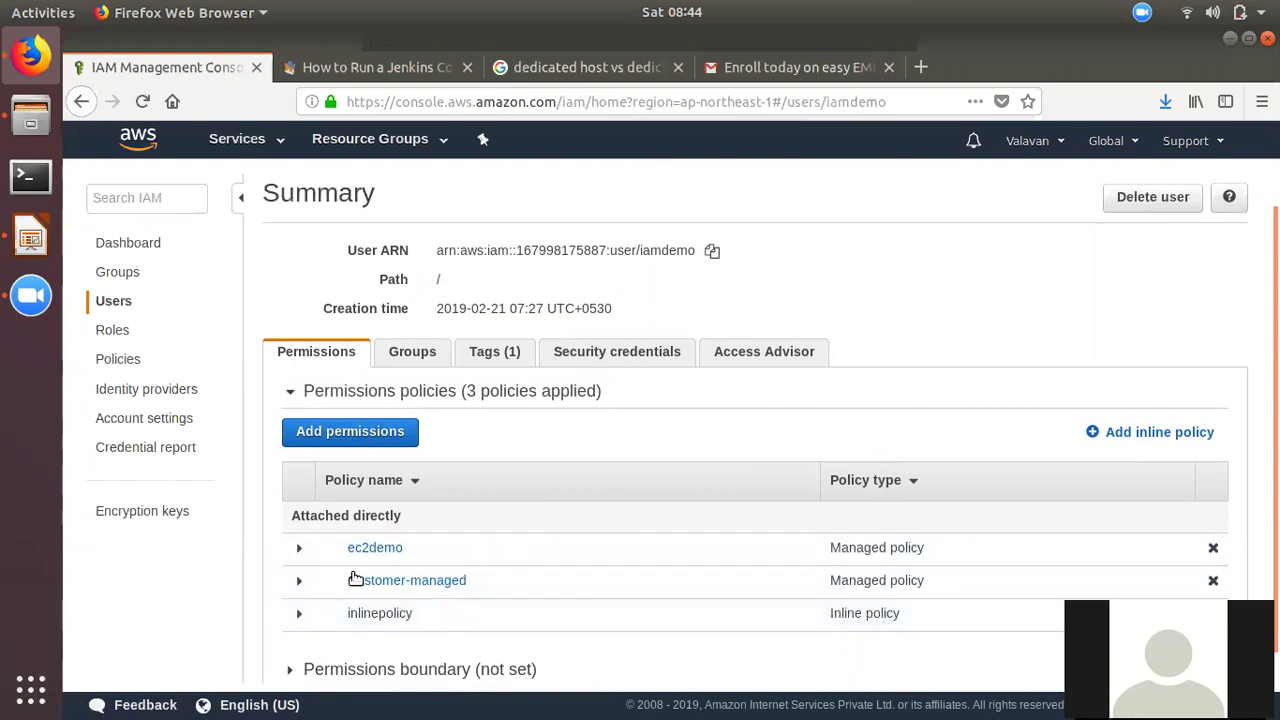
- Search for the inline policy among the existing policies attachable to the user demo, and cancel without adding permissions
{"action": "left_click", "coordinate": [113, 302]}
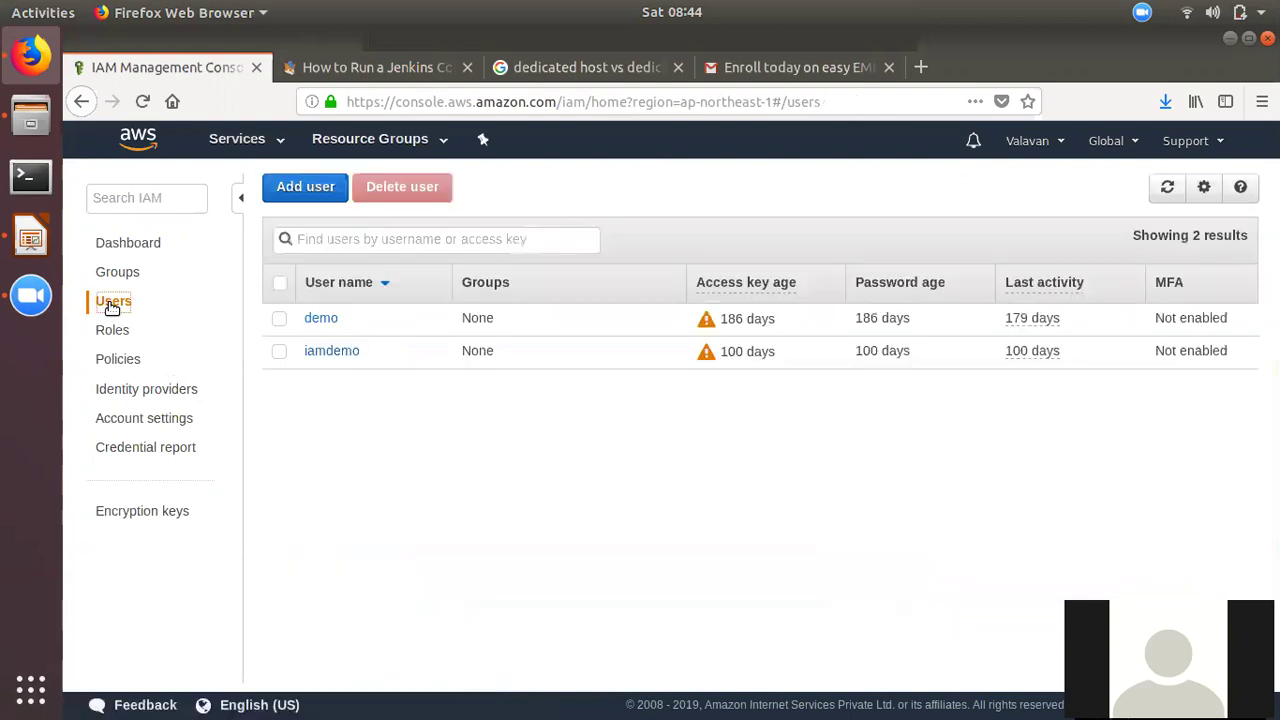
{"action": "left_click", "coordinate": [320, 318]}
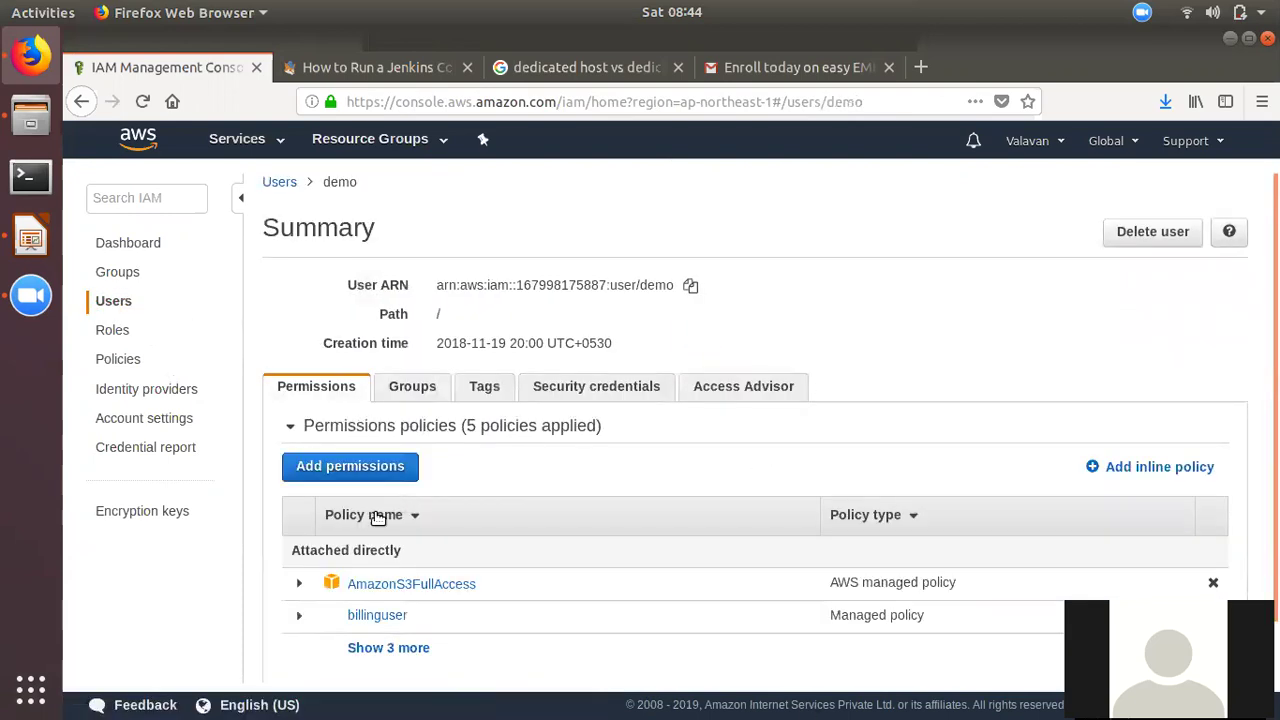
{"action": "left_click", "coordinate": [398, 475]}
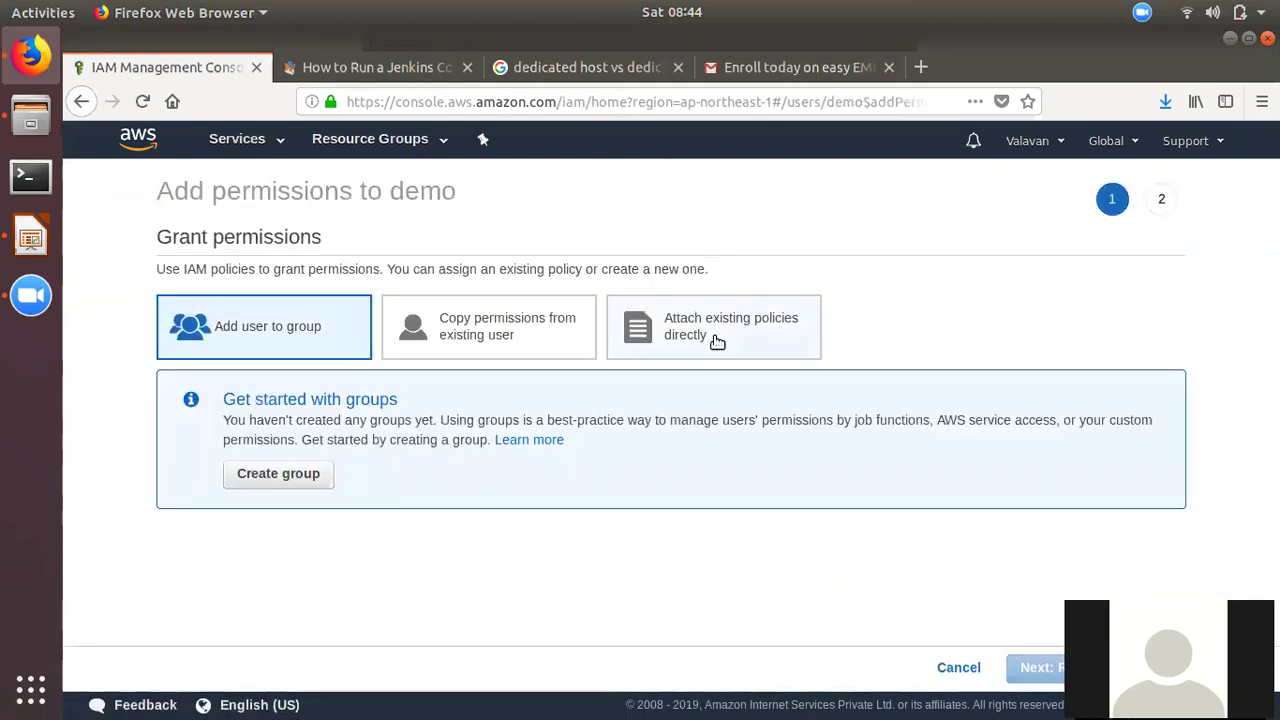
{"action": "left_click", "coordinate": [716, 341]}
{"action": "left_click", "coordinate": [407, 442]}
{"action": "type", "text": "in"}
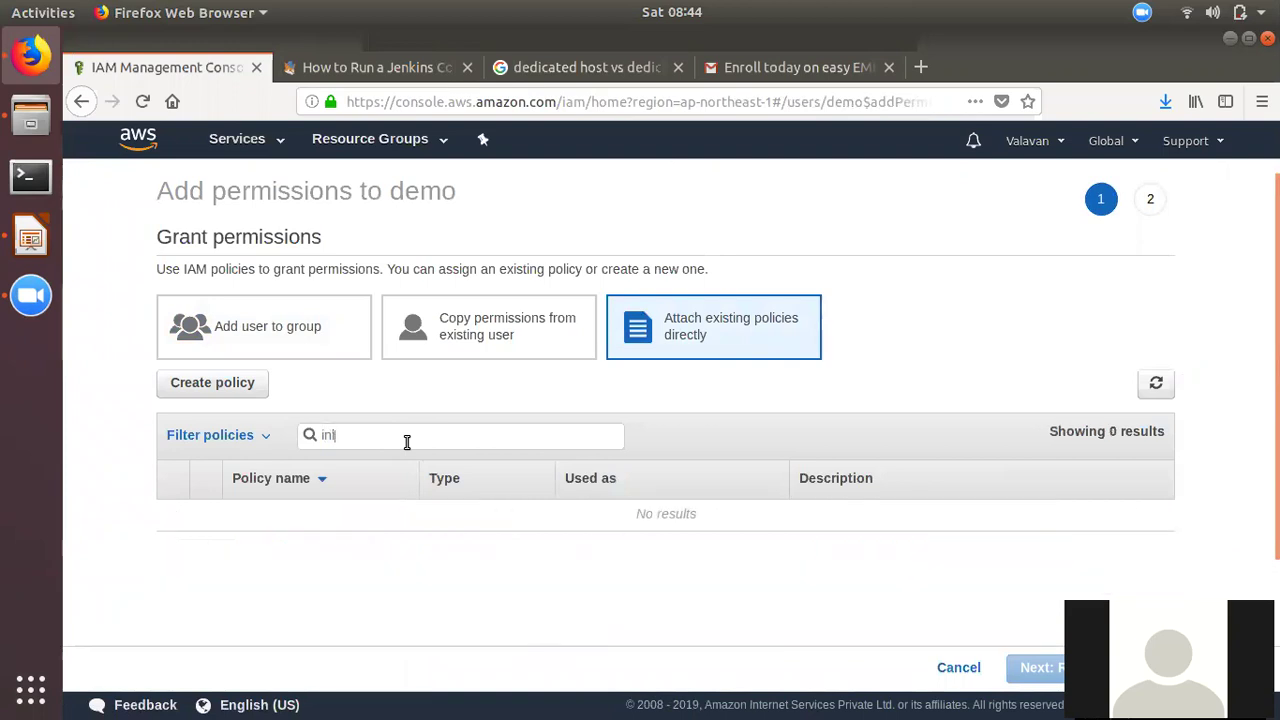
{"action": "key", "text": "BackSpace"}
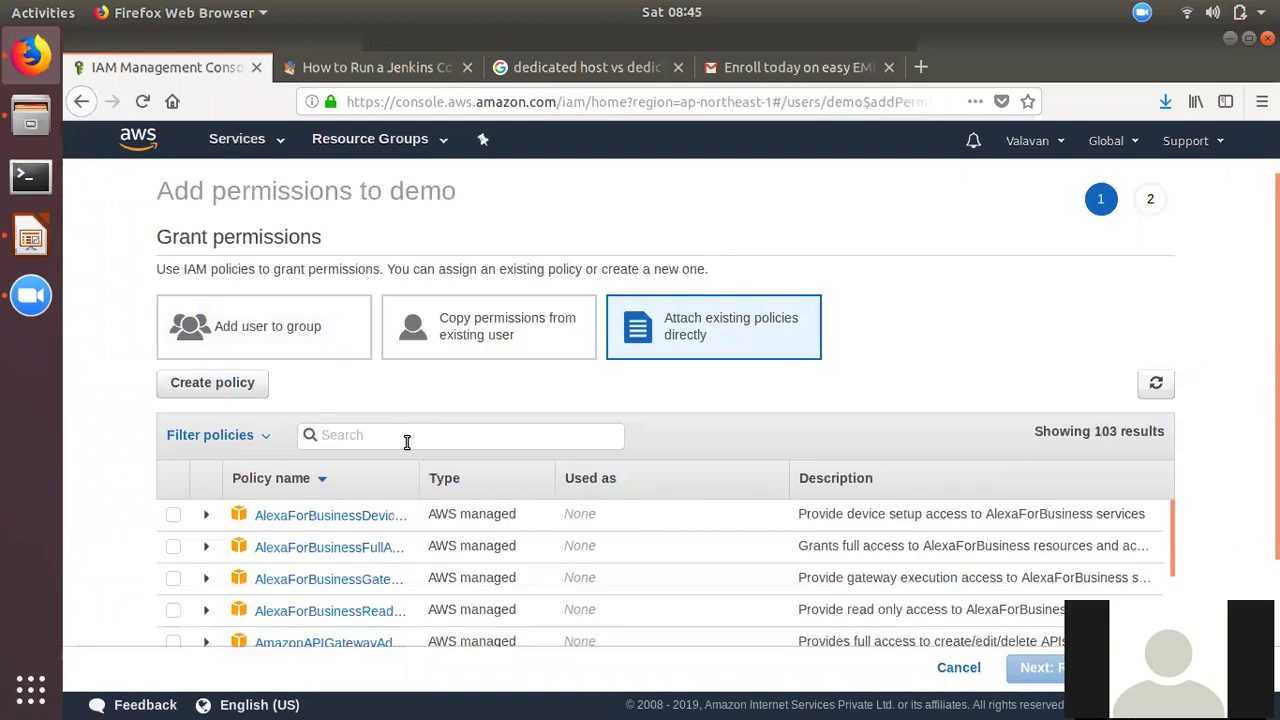
{"action": "left_click", "coordinate": [955, 667]}
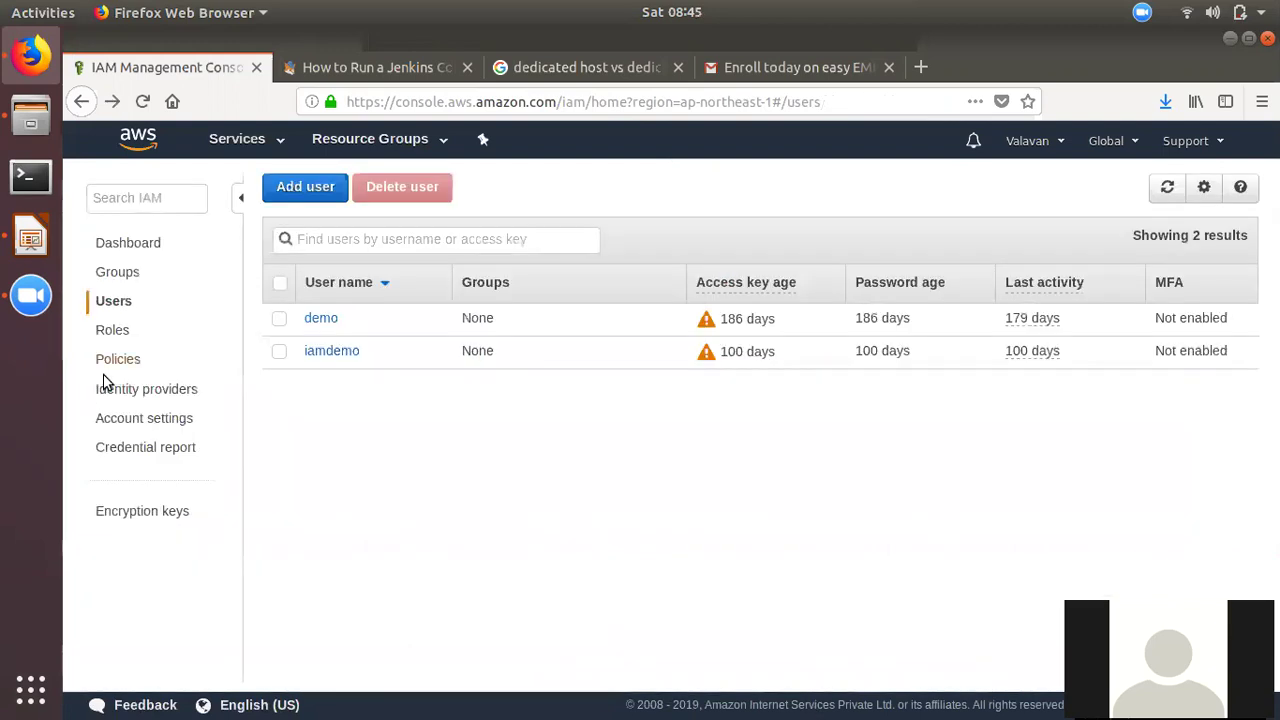
- Open the IAM policies list and filter it to customer managed policies
{"action": "left_click", "coordinate": [125, 360]}
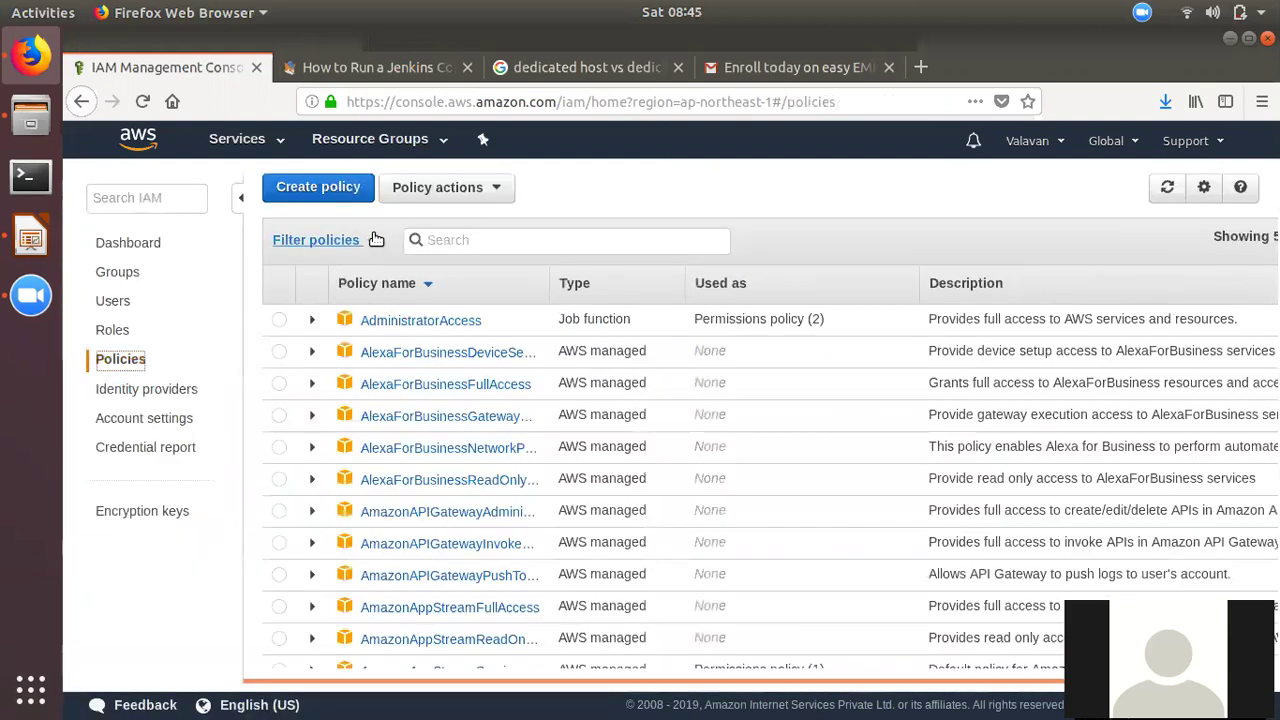
{"action": "left_click", "coordinate": [366, 242]}
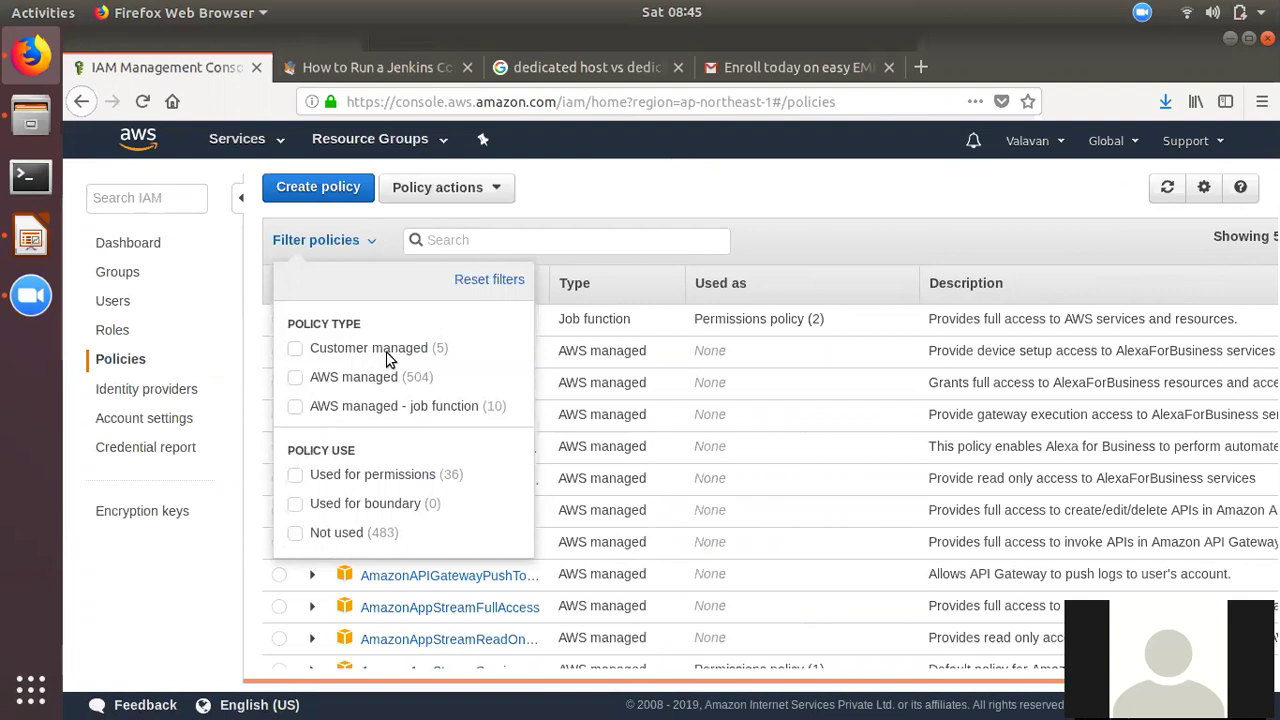
{"action": "left_click", "coordinate": [324, 360]}
{"action": "left_click", "coordinate": [563, 529]}
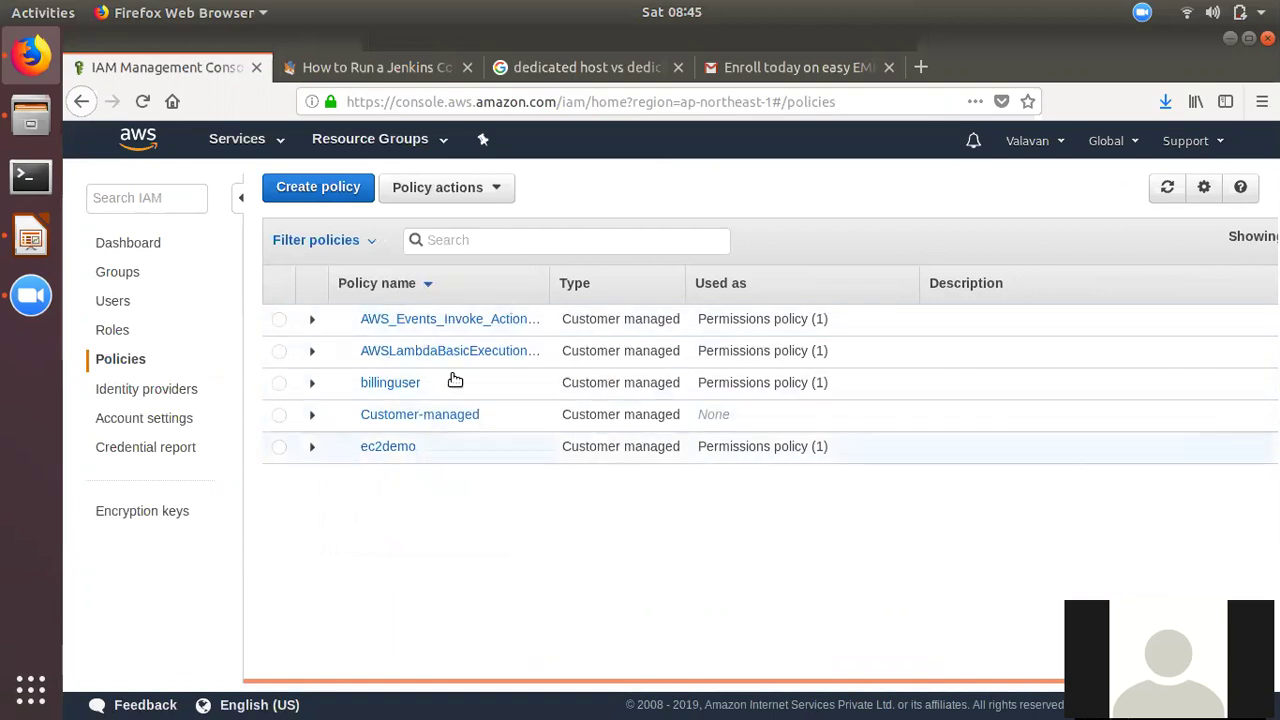
- Reopen the iamdemo user, review its attached policies and their types, and expand the permissions boundary section
{"action": "left_click", "coordinate": [113, 304]}
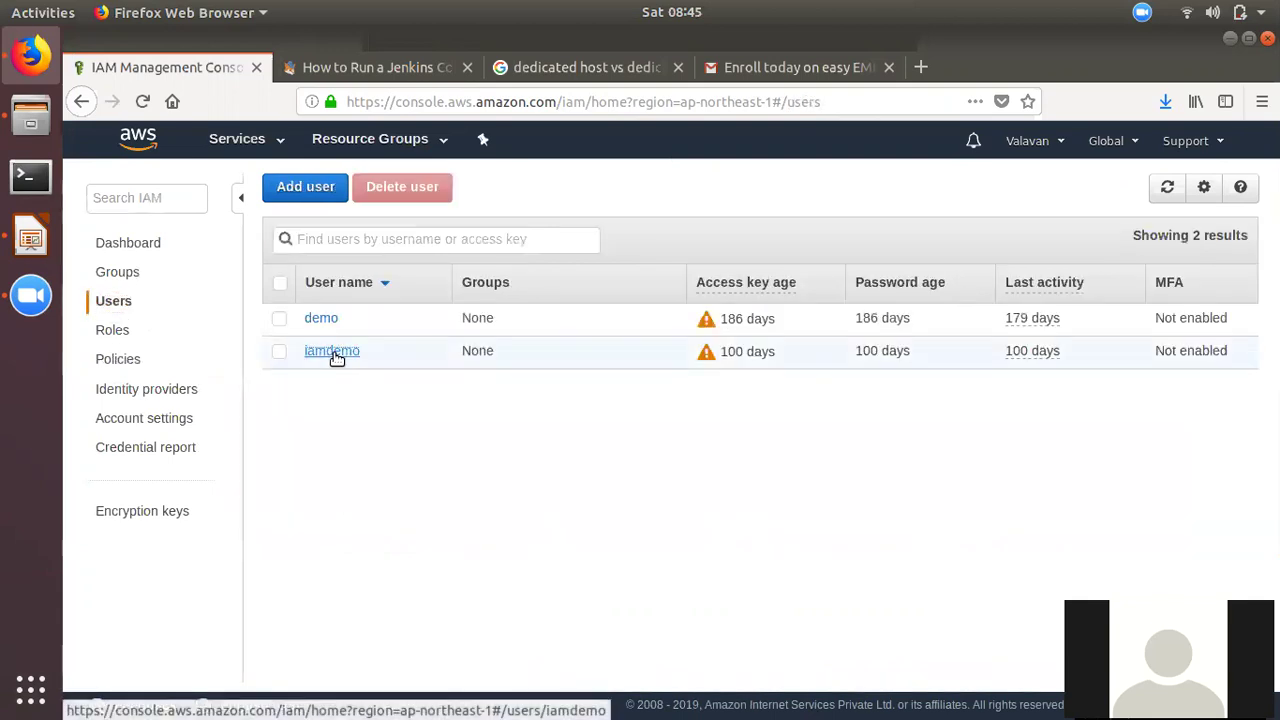
{"action": "left_click", "coordinate": [333, 354]}
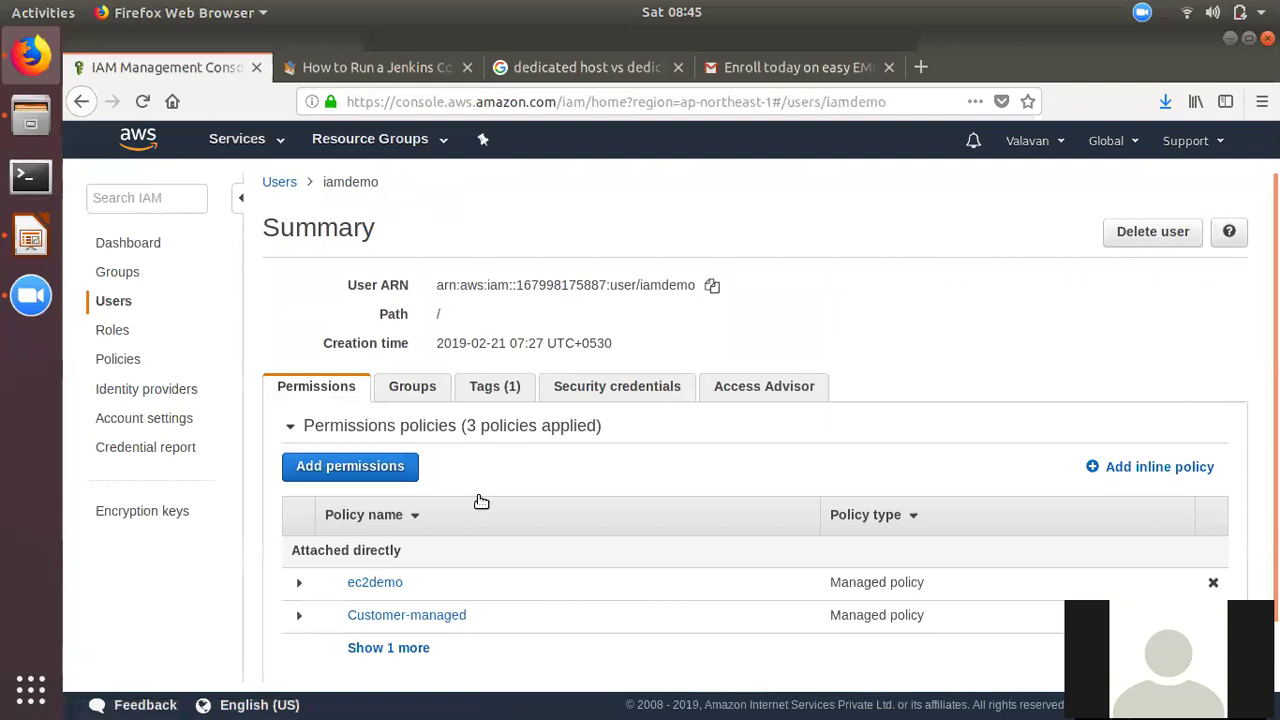
{"action": "scroll", "coordinate": [477, 537], "scroll_direction": "down", "scroll_amount": 1}
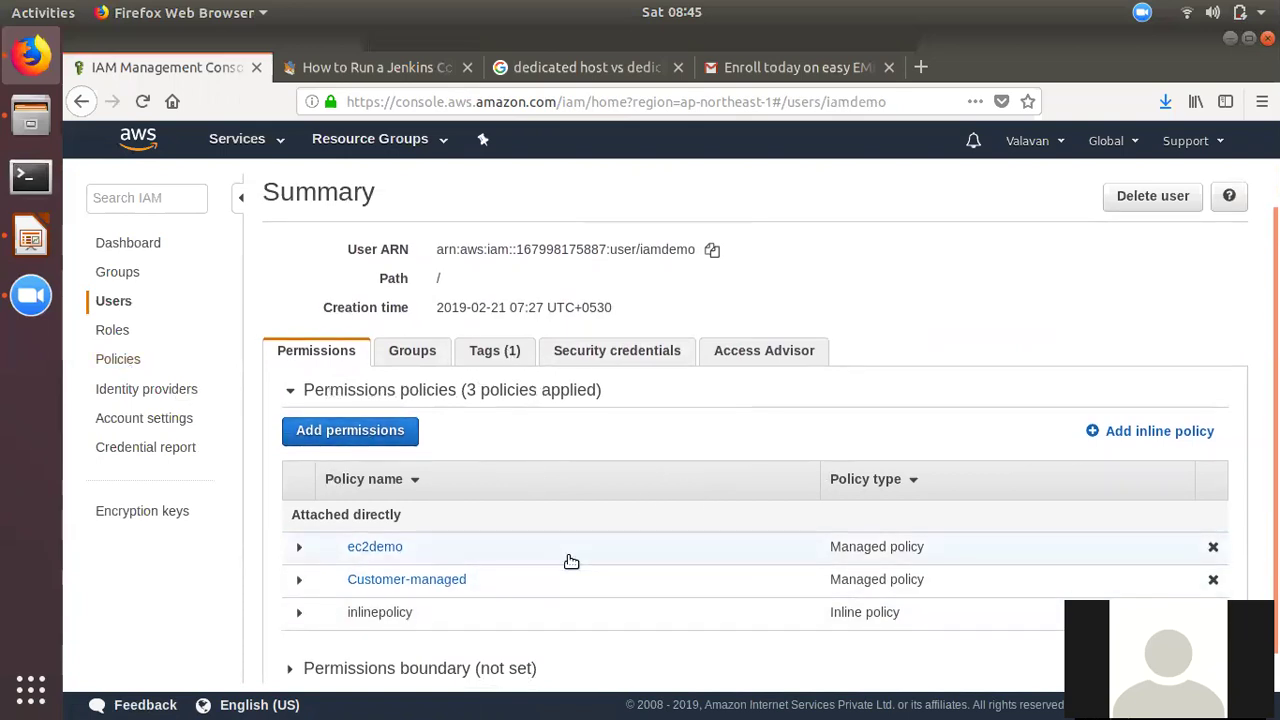
{"action": "scroll", "coordinate": [571, 562], "scroll_direction": "down", "scroll_amount": 1}
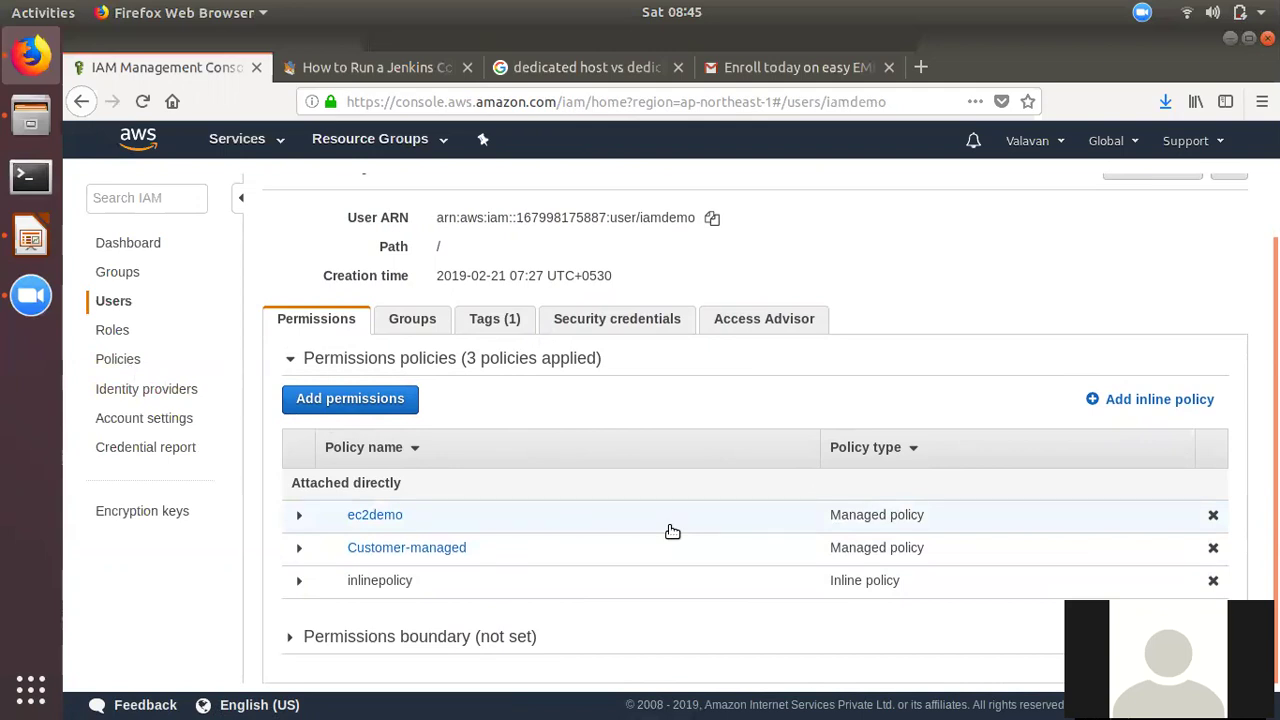
{"action": "scroll", "coordinate": [662, 480], "scroll_direction": "up", "scroll_amount": 2}
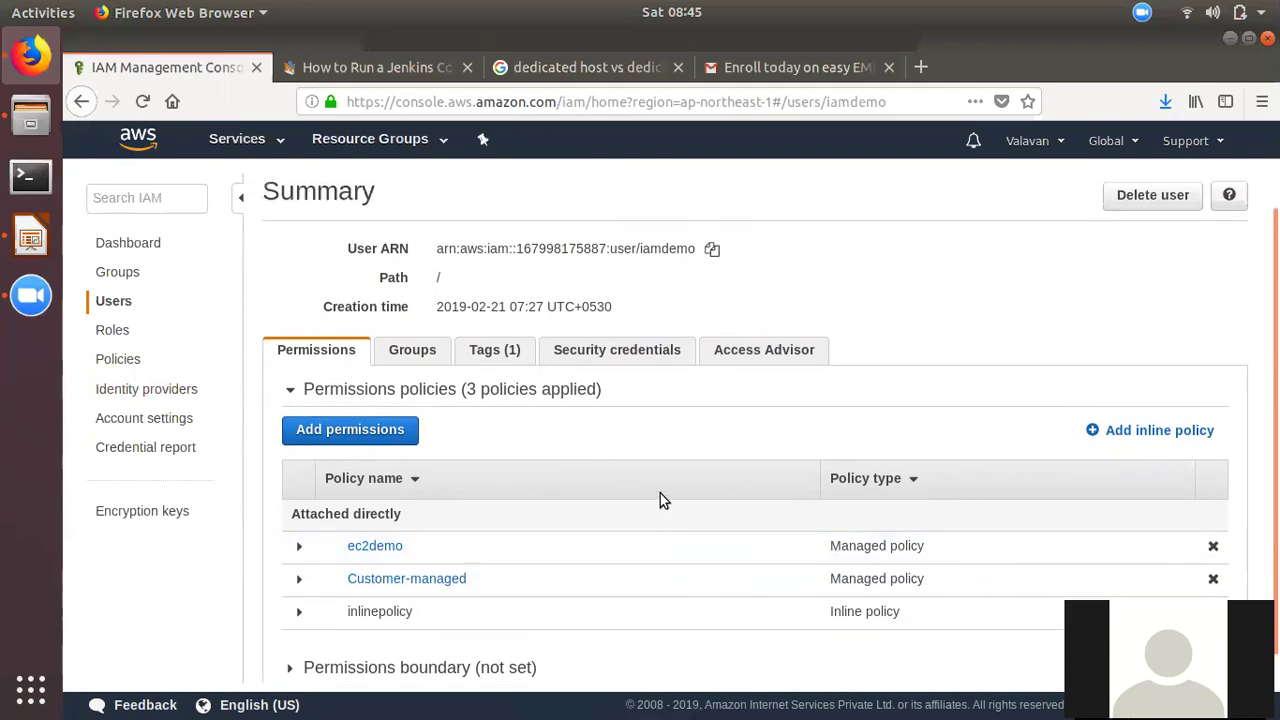
{"action": "scroll", "coordinate": [443, 560], "scroll_direction": "down", "scroll_amount": 2}
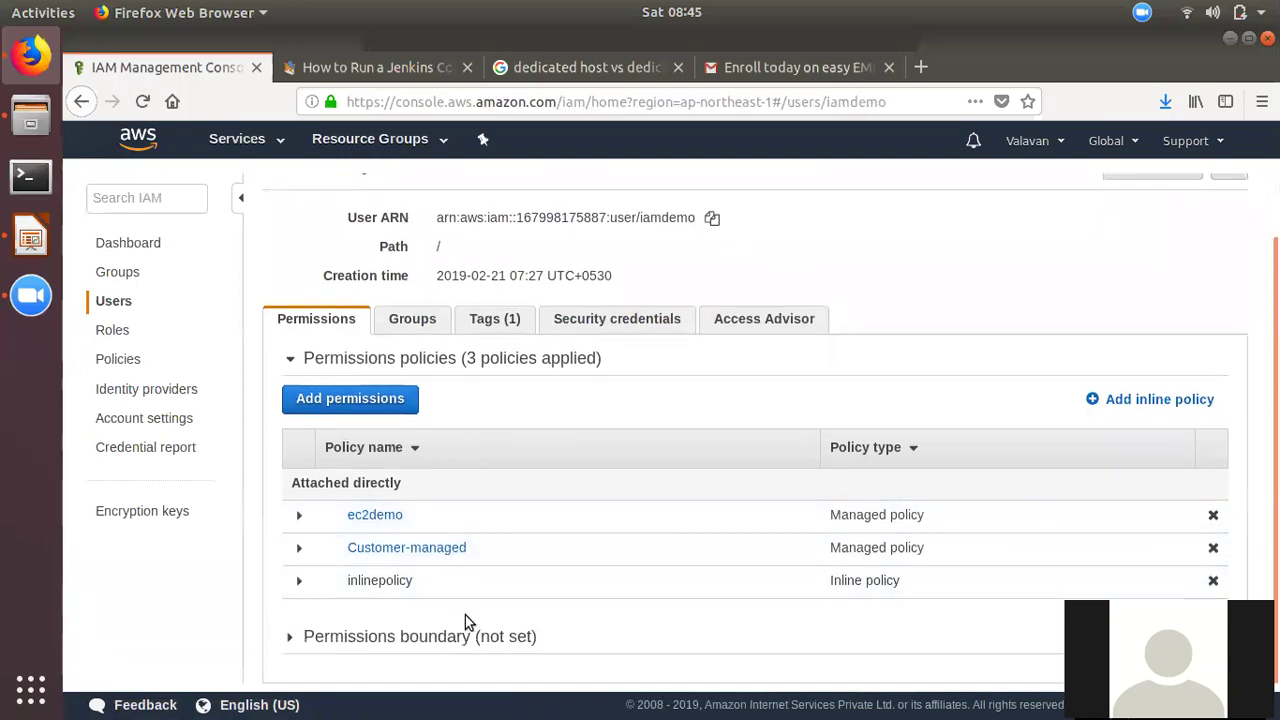
{"action": "left_click", "coordinate": [430, 642]}
{"action": "scroll", "coordinate": [462, 630], "scroll_direction": "down", "scroll_amount": 5}
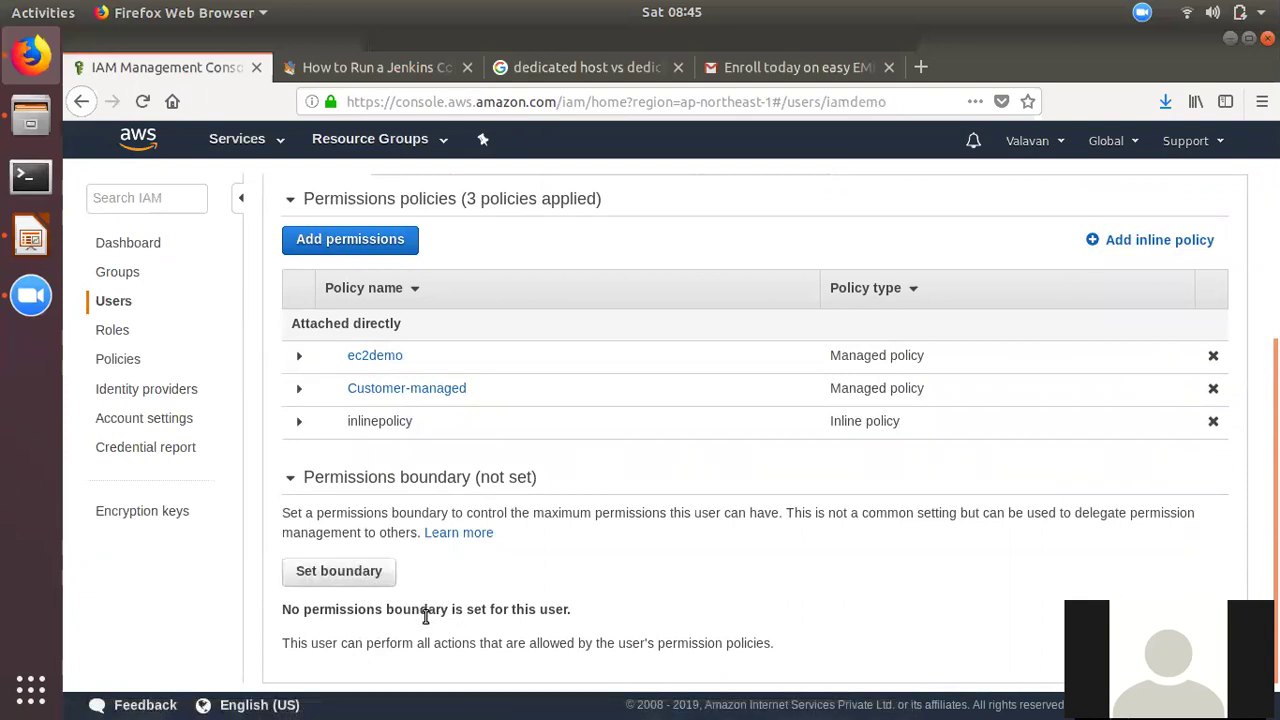
- Search Google for "bountry set iam" in a new browser tab and view the image results
{"action": "left_click", "coordinate": [921, 67]}
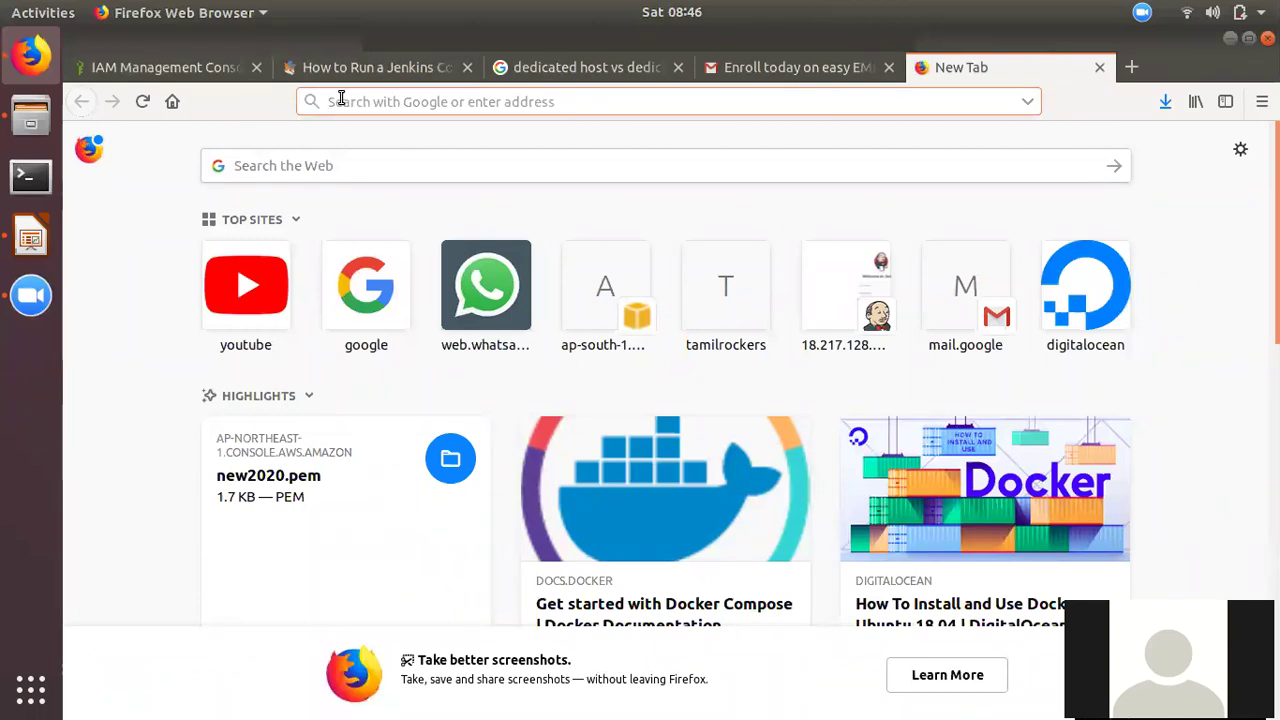
{"action": "type", "text": "bountr"}
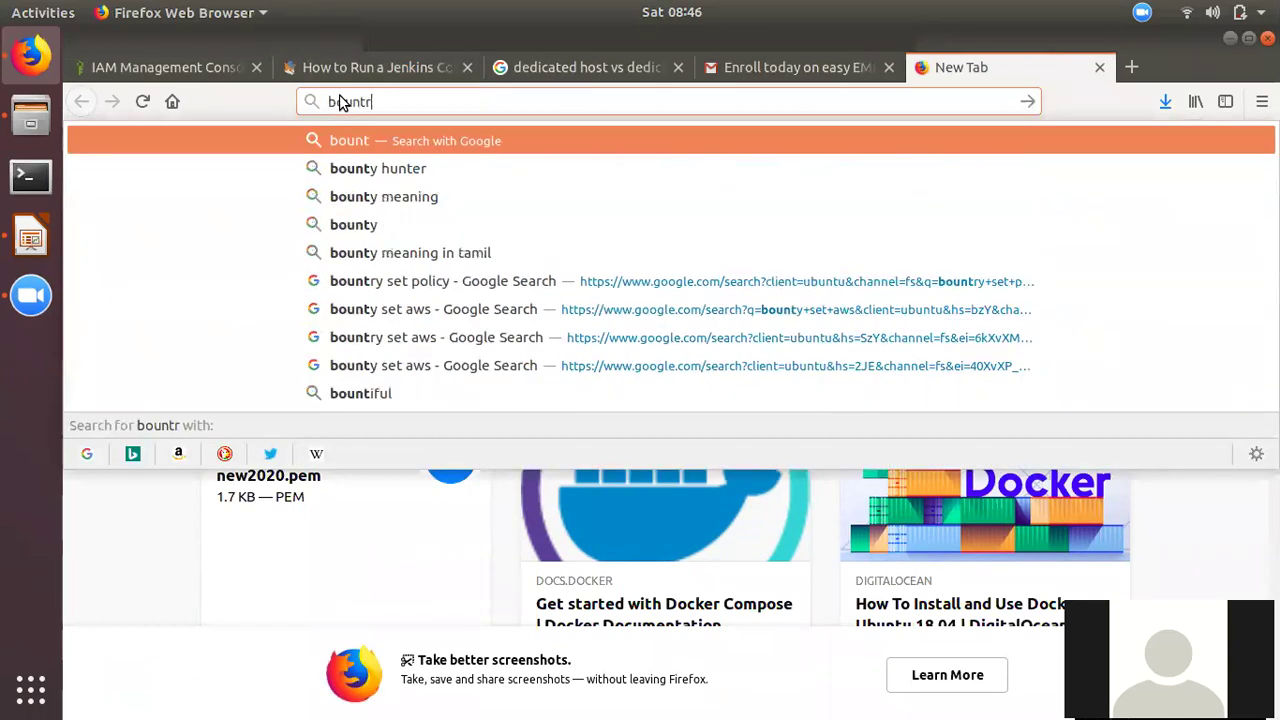
{"action": "type", "text": "y set ia"}
{"action": "key", "text": "BackSpace"}
{"action": "type", "text": "iam"}
{"action": "key", "text": "Return"}
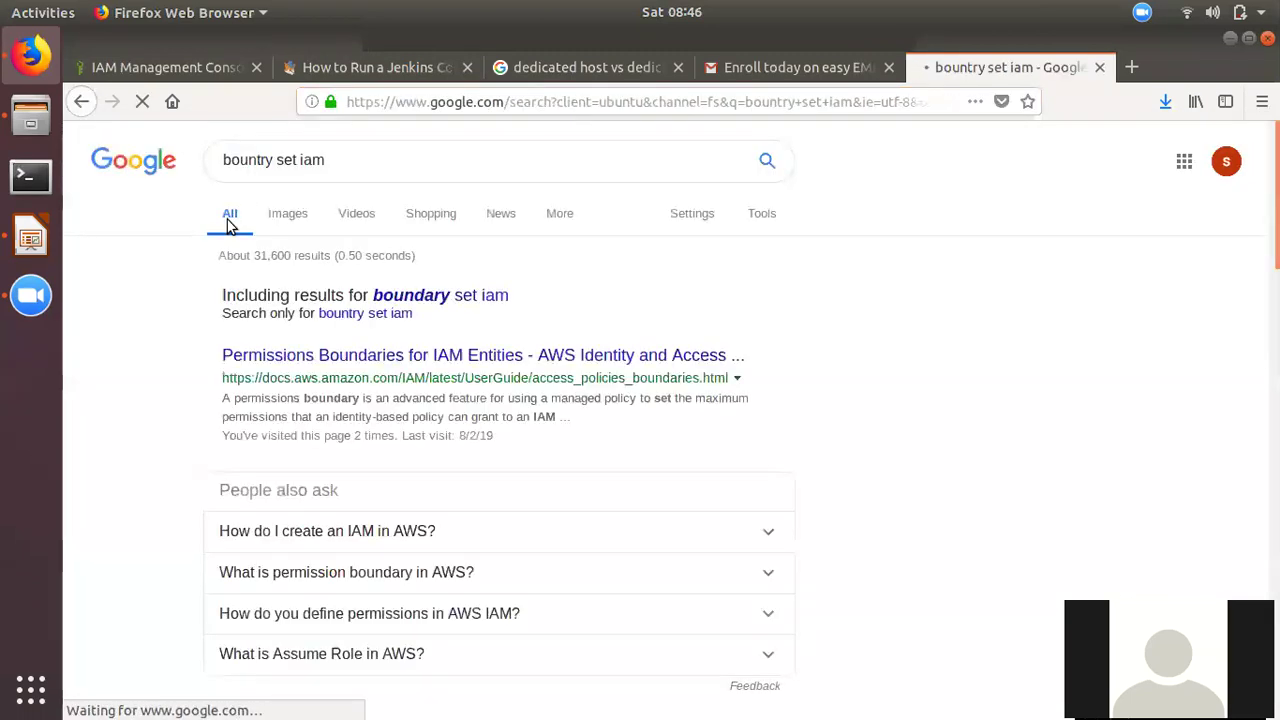
{"action": "left_click", "coordinate": [300, 224]}
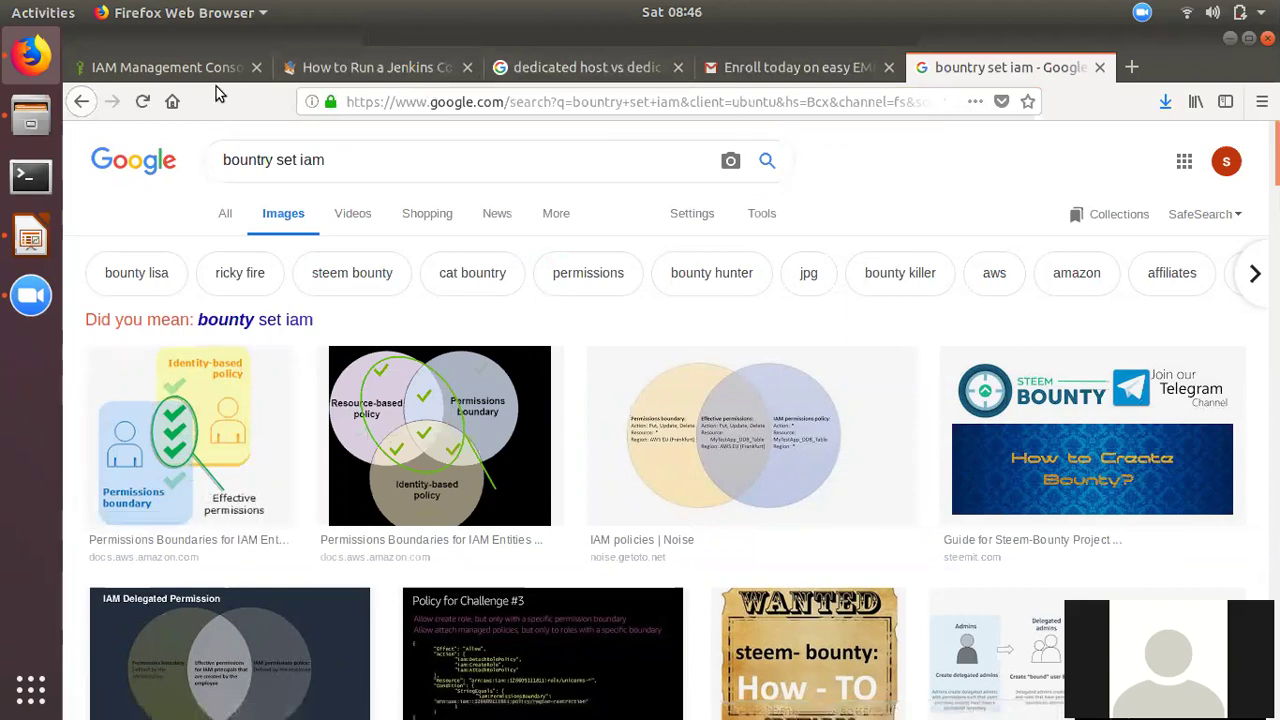
- Return to the IAM console and review iamdemo's attached policies and permissions boundary section
{"action": "left_click", "coordinate": [176, 68]}
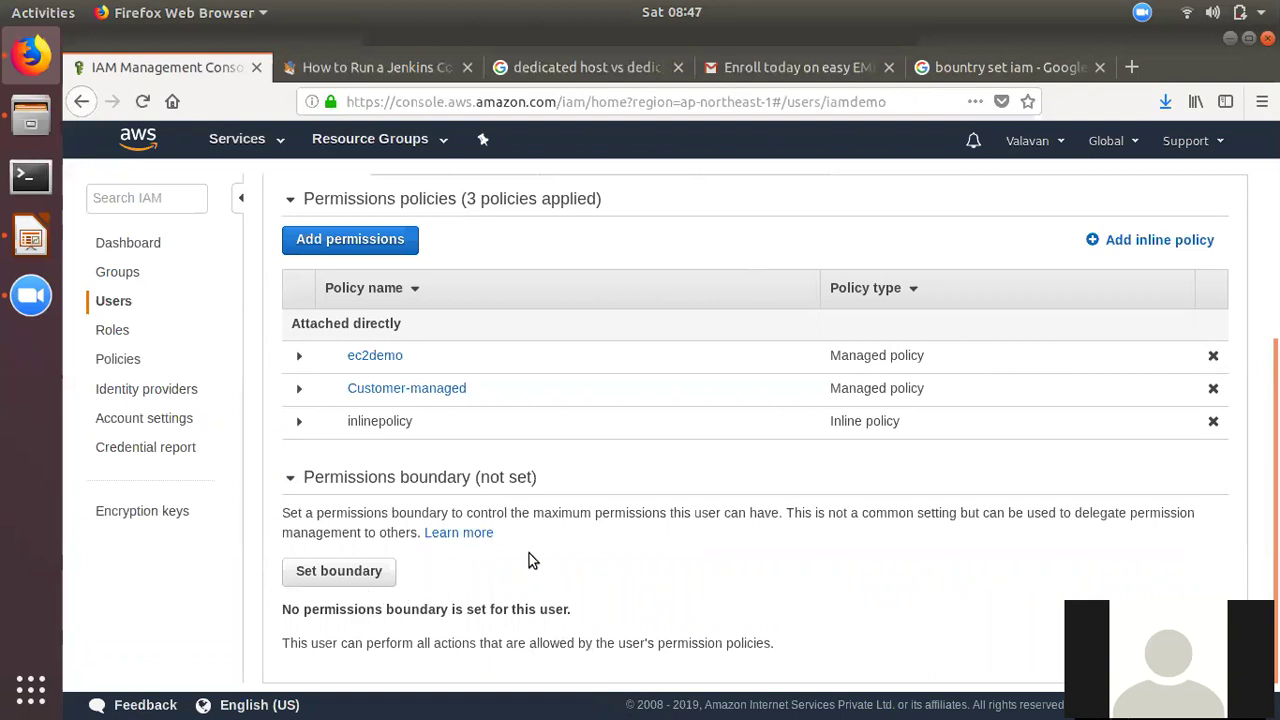
{"action": "scroll", "coordinate": [634, 529], "scroll_direction": "up", "scroll_amount": 1}
{"action": "scroll", "coordinate": [634, 532], "scroll_direction": "up", "scroll_amount": 1}
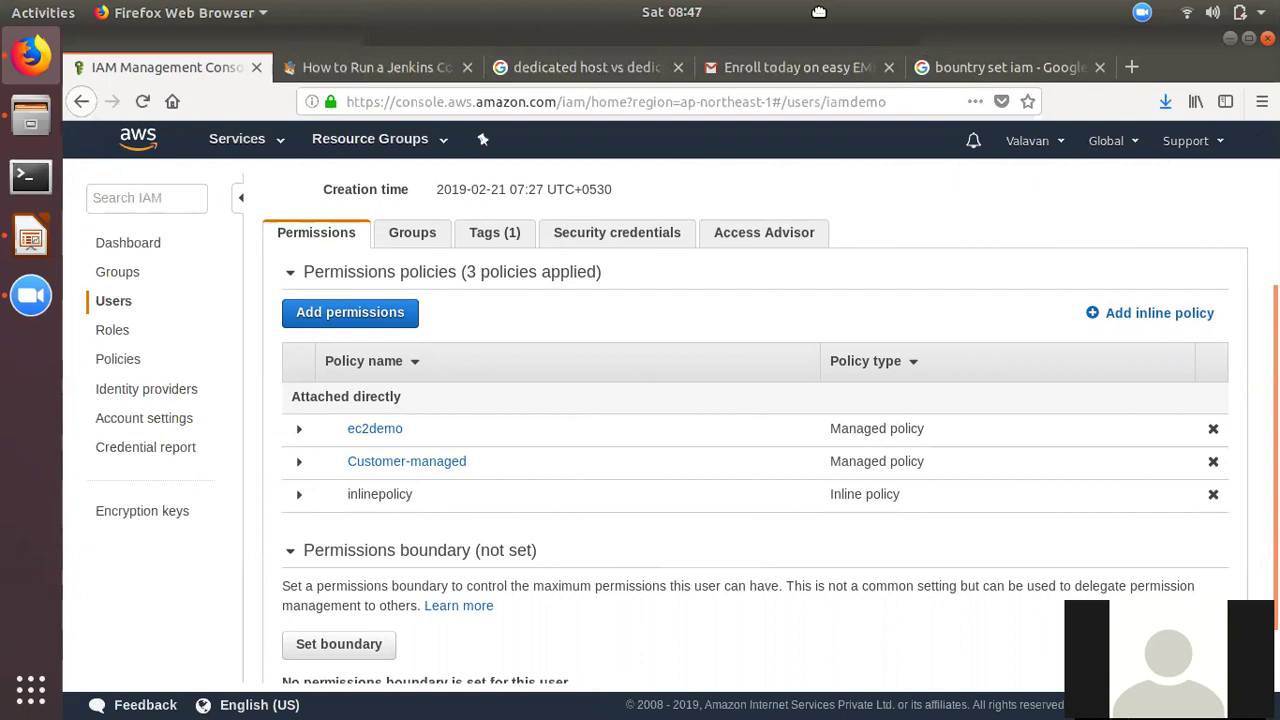
{"action": "left_click", "coordinate": [1146, 14]}
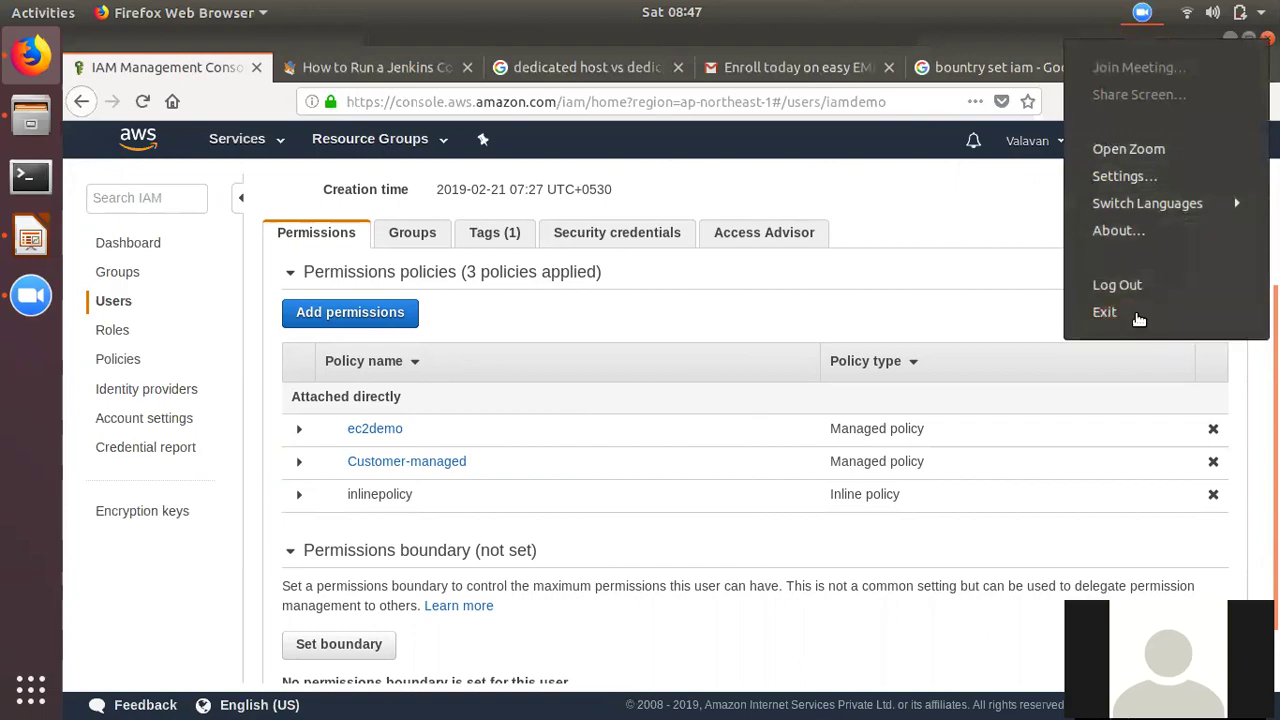